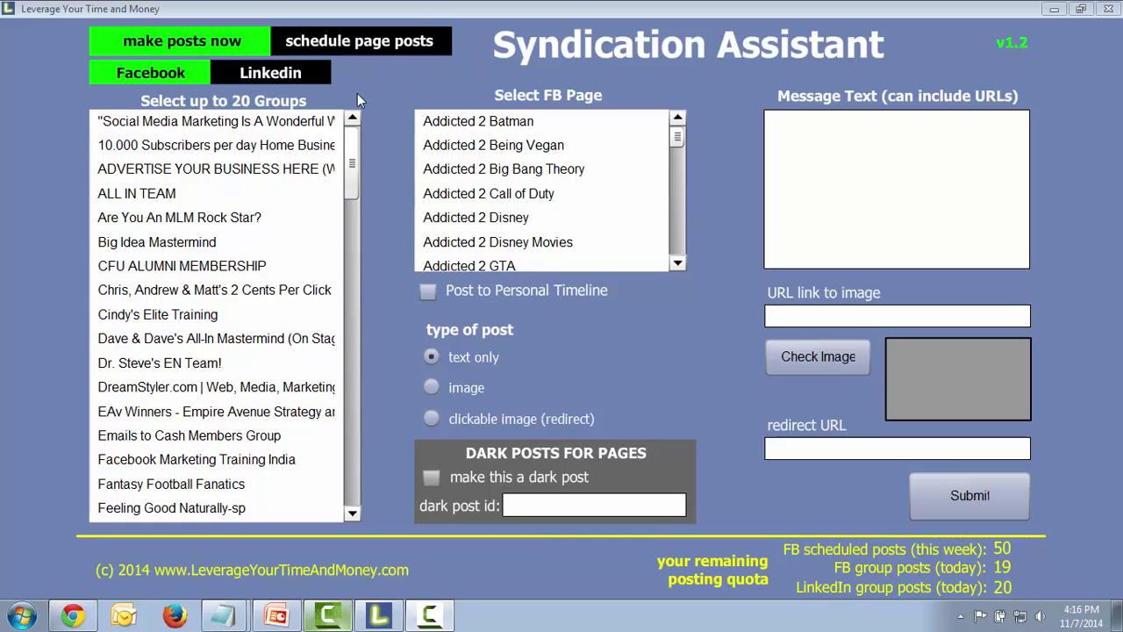
pyautogui.moveTo(358, 155)
pyautogui.mouseDown()
pyautogui.moveTo(351, 492)
pyautogui.moveTo(353, 132)
pyautogui.mouseUp()
pyautogui.moveTo(678, 138); pyautogui.dragTo(682, 192)
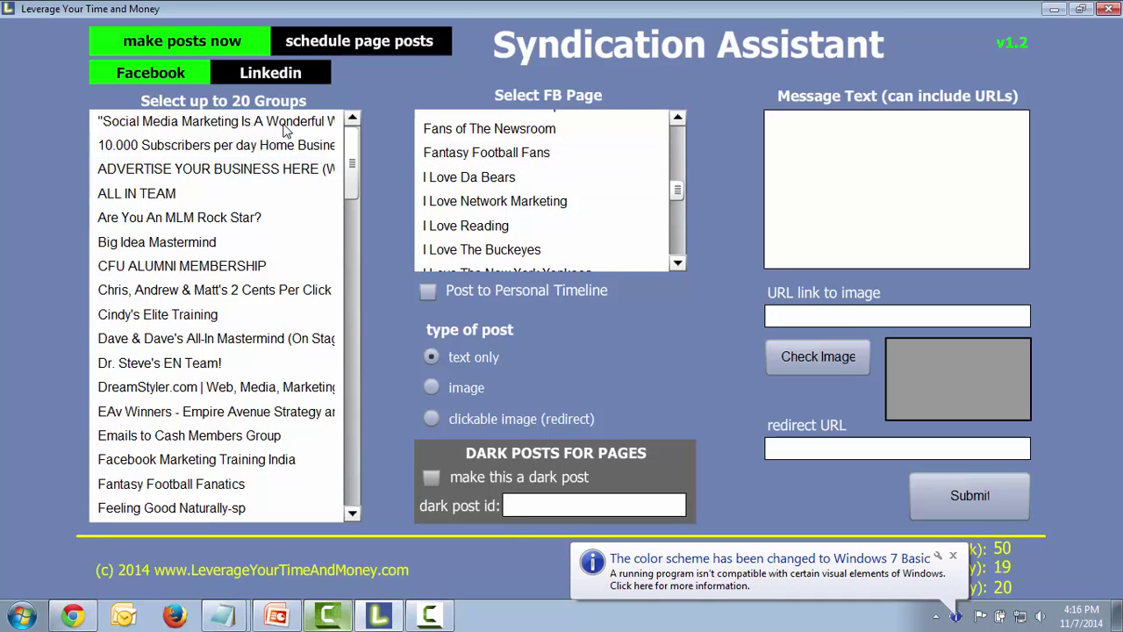
pyautogui.click(605, 177)
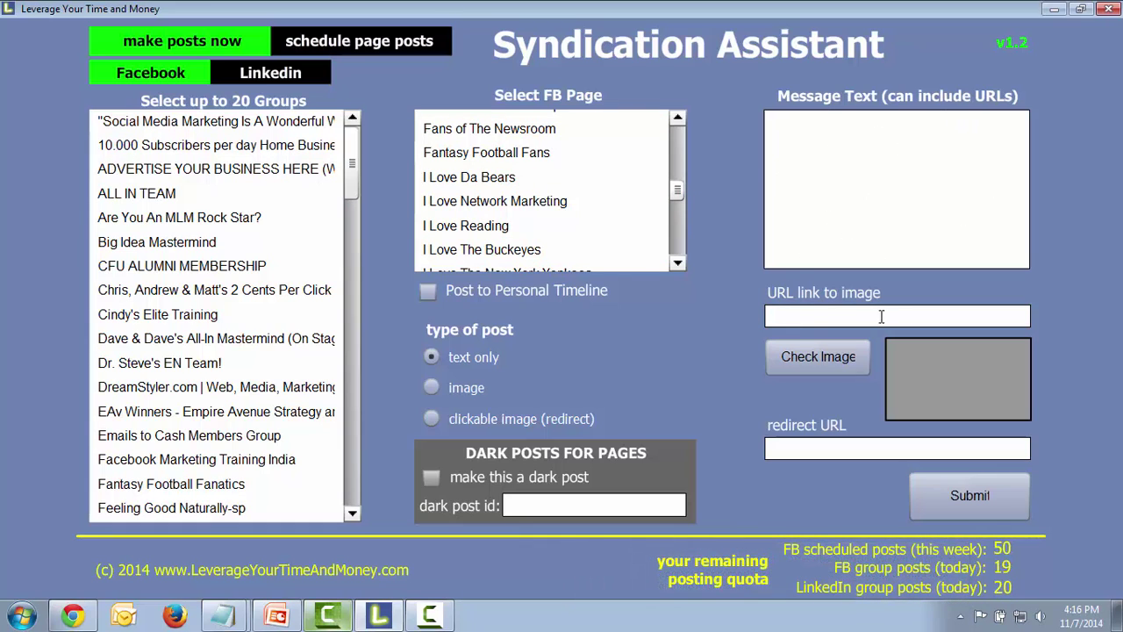
pyautogui.click(821, 355)
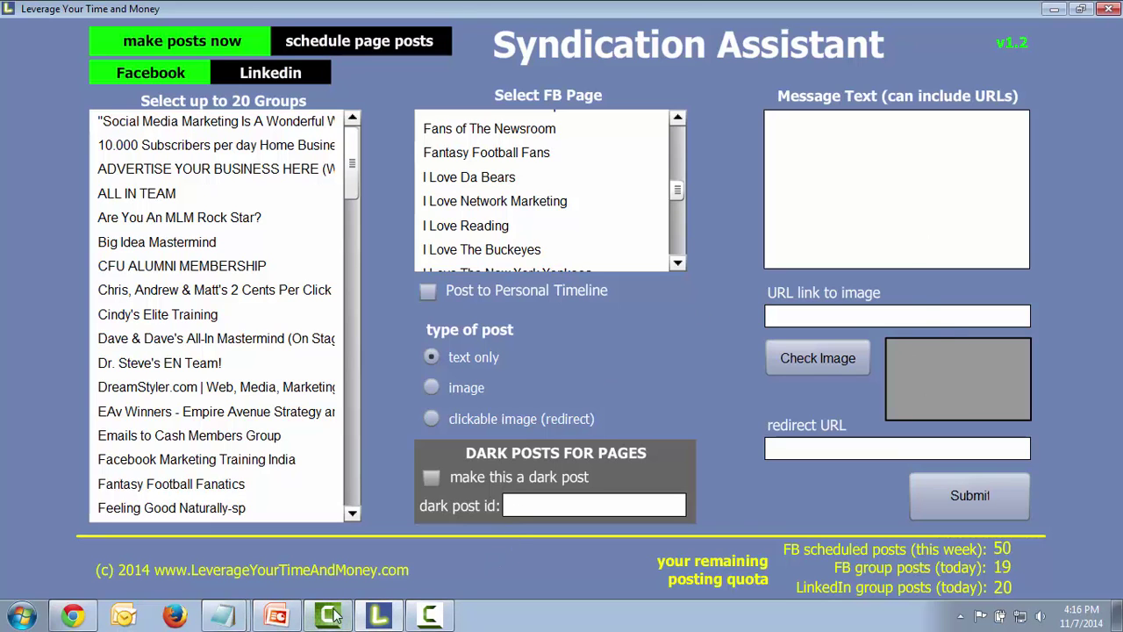
# Copy the blog post's heading "Why Blogging is THE Best Online Marketing Strategy" and its first paragraph from Chrome into Syndication Assistant's message text
pyautogui.click(379, 616)
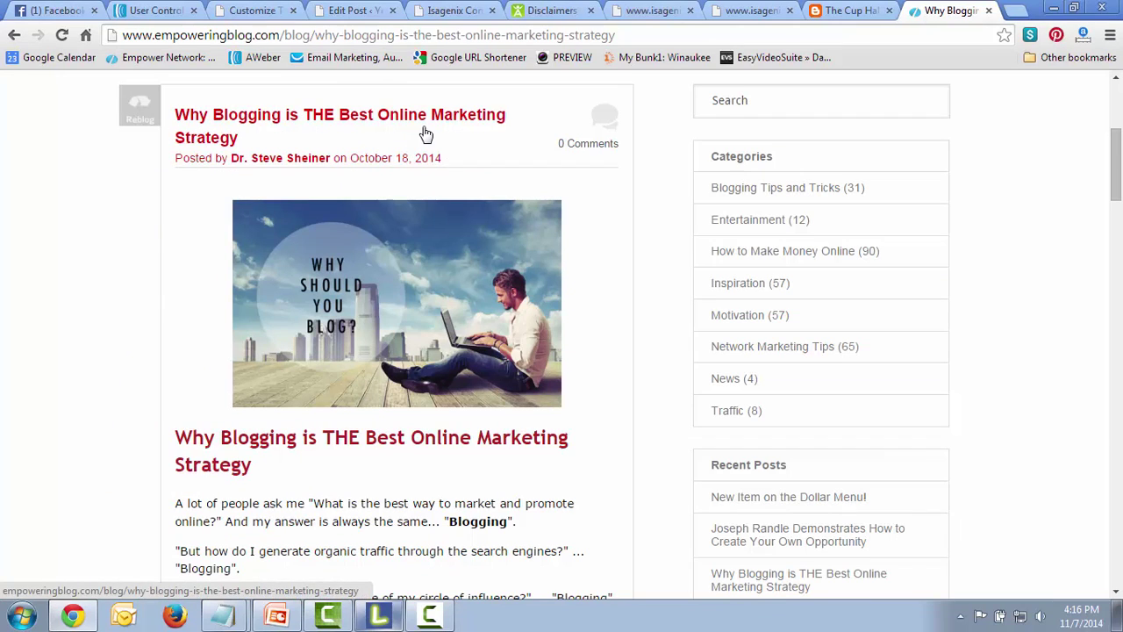
pyautogui.scroll(-2, 156, 189)
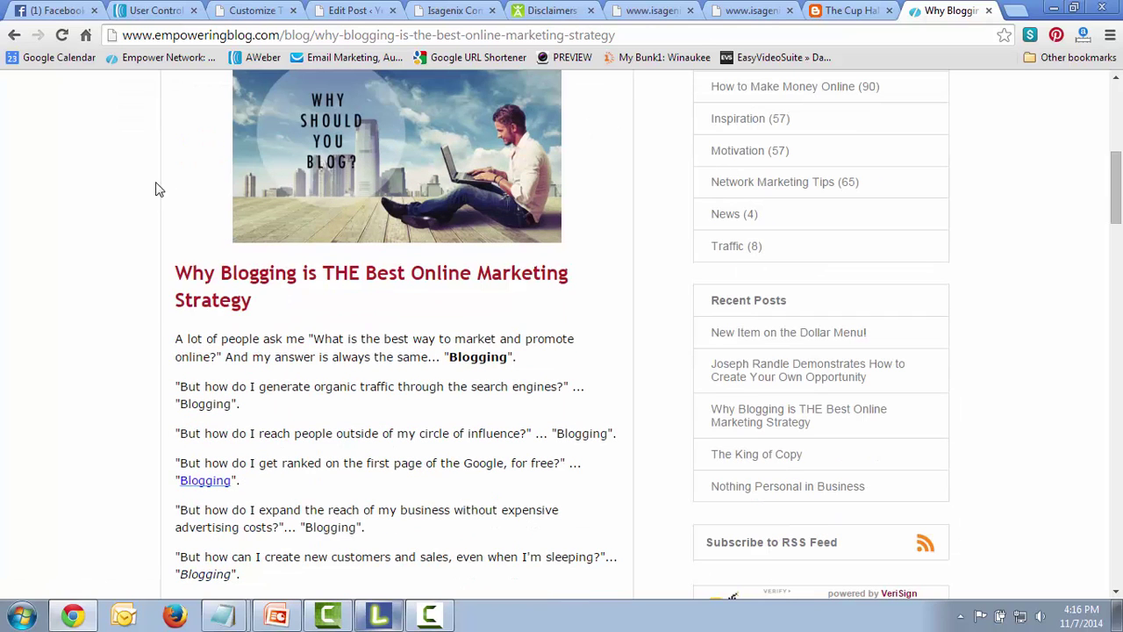
pyautogui.moveTo(177, 274); pyautogui.dragTo(523, 353)
pyautogui.hotkey('ctrl', 'c')
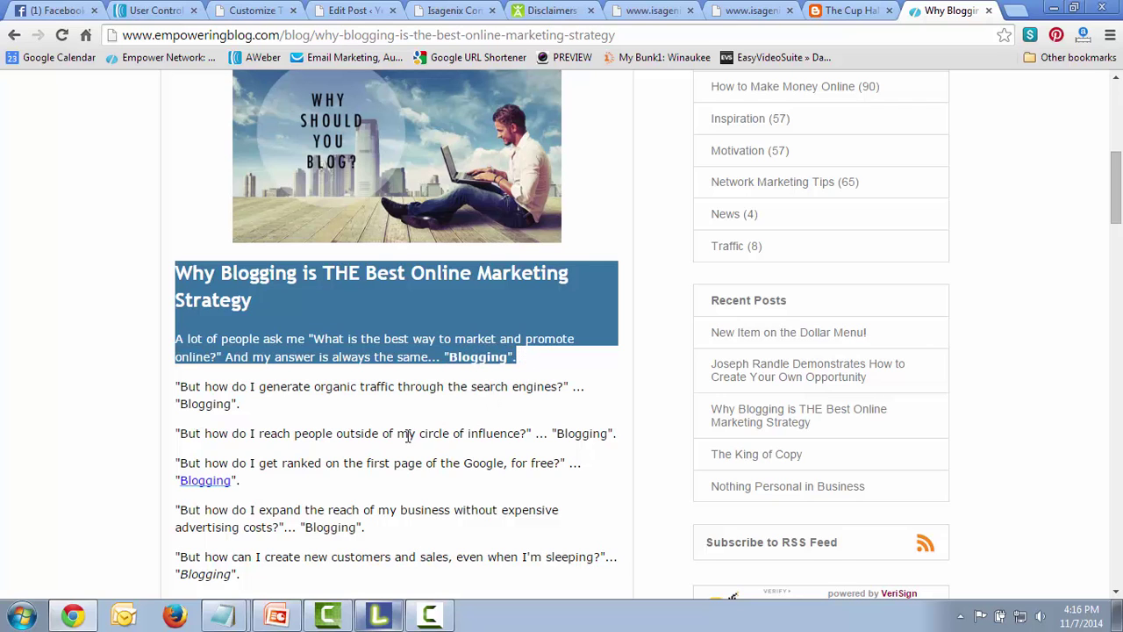
pyautogui.click(367, 614)
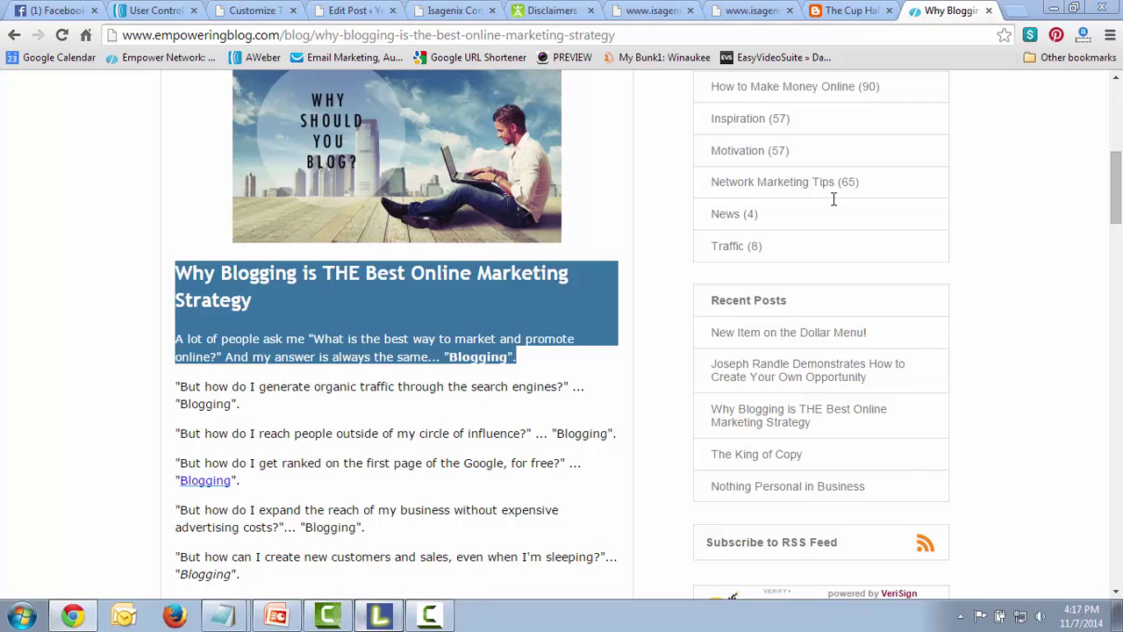
pyautogui.click(873, 165)
pyautogui.hotkey('ctrl', 'v')
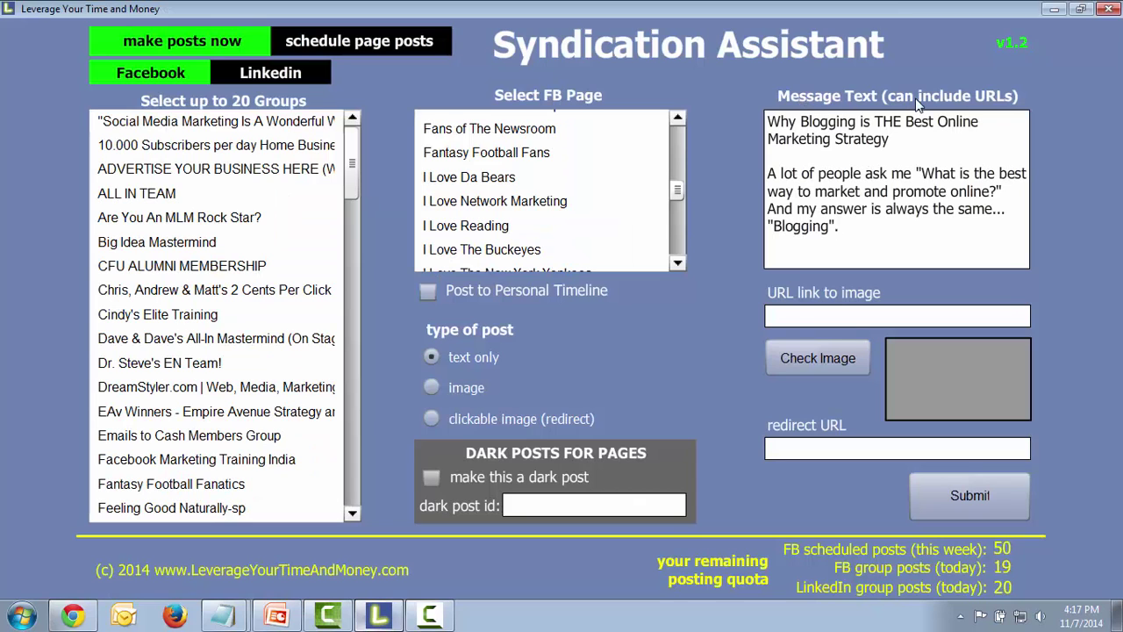
# Copy the blog post's web address from Chrome and add it after a blank line at the end of the message text in Syndication Assistant
pyautogui.click(379, 615)
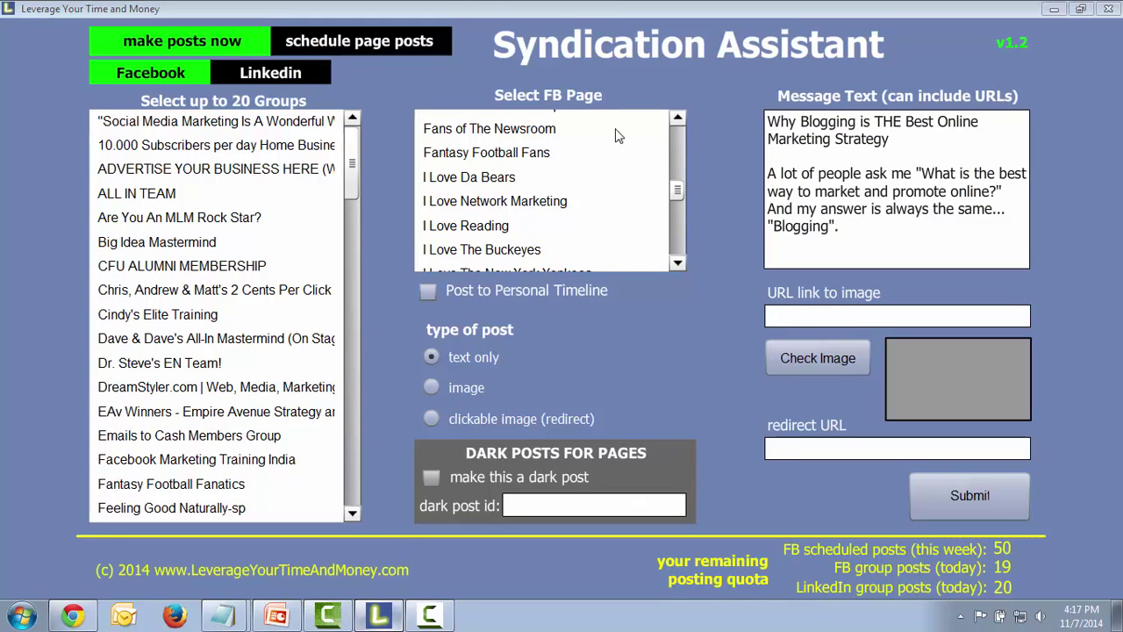
pyautogui.click(607, 37)
pyautogui.hotkey('ctrl', 'c')
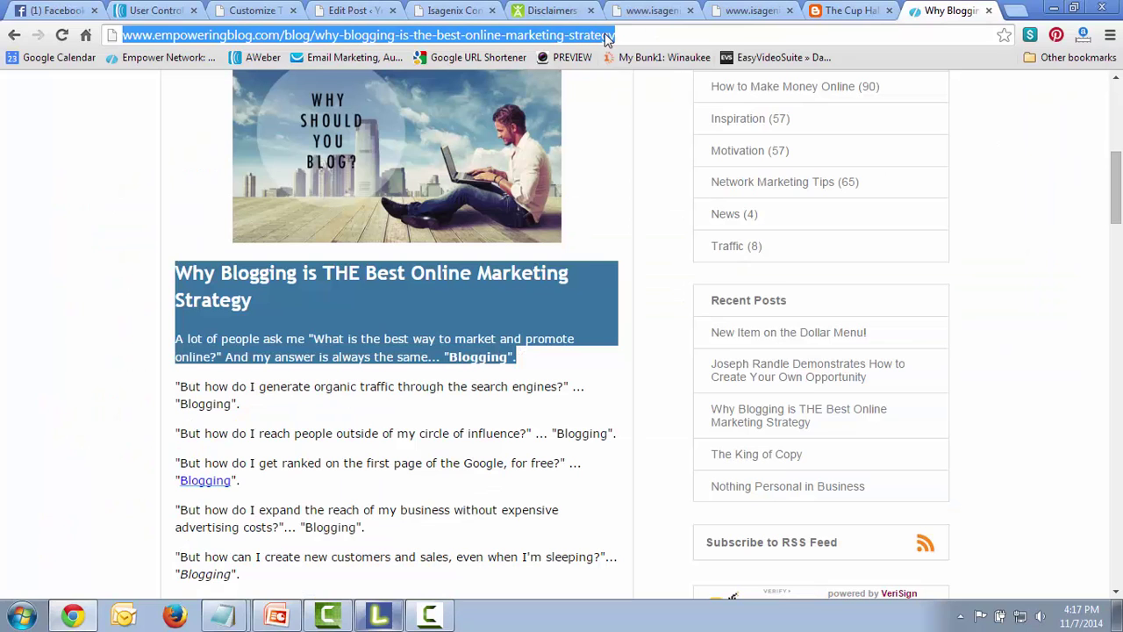
pyautogui.click(378, 614)
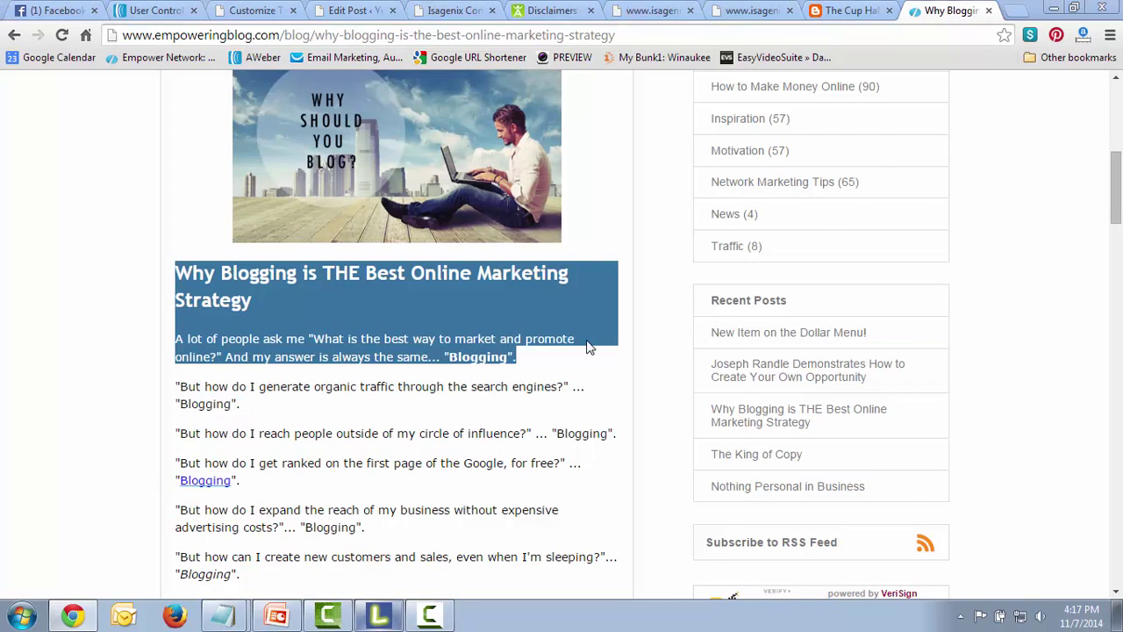
pyautogui.click(847, 237)
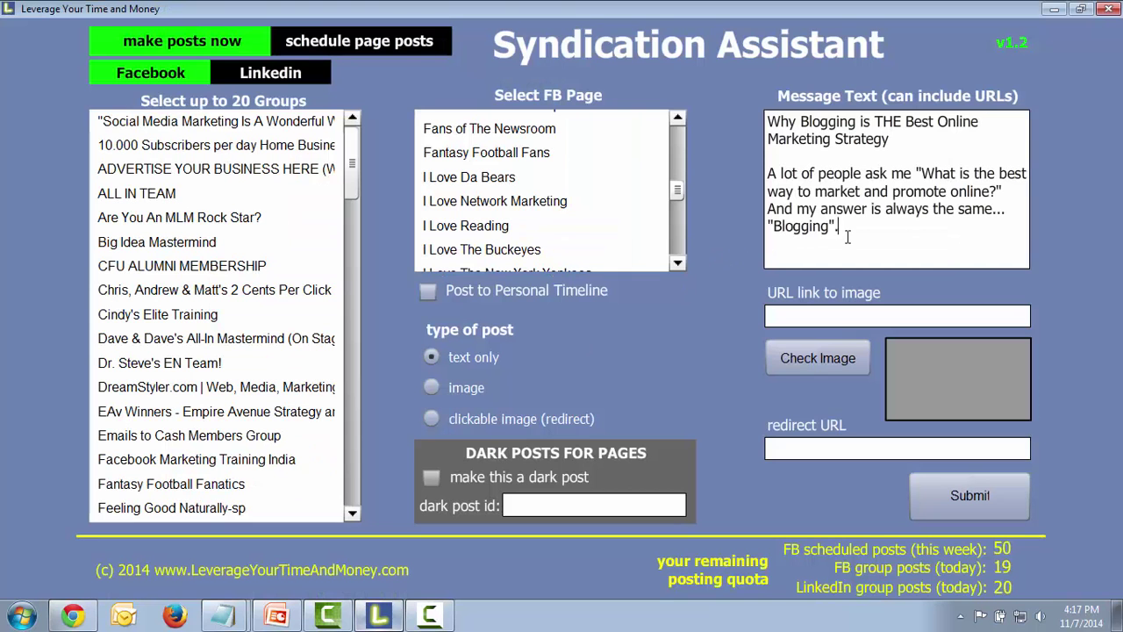
pyautogui.press('Return')
pyautogui.press('Return')
pyautogui.hotkey('ctrl', 'v')
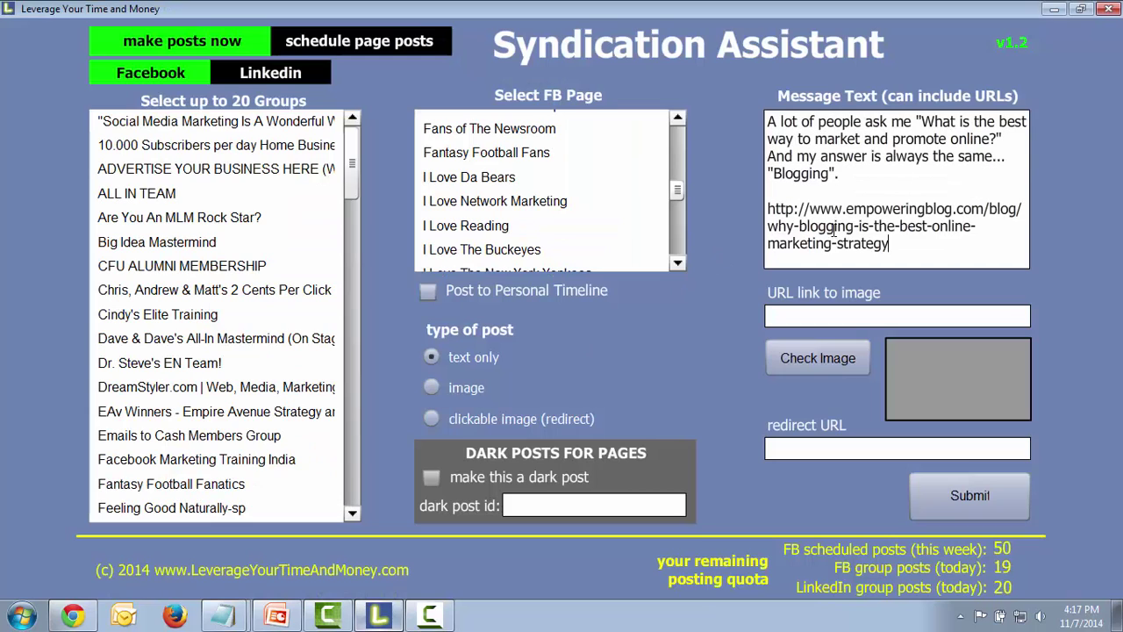
# Copy the blog post URL from the message text into the redirect URL
pyautogui.tripleClick(899, 248)
pyautogui.hotkey('ctrl', 'c')
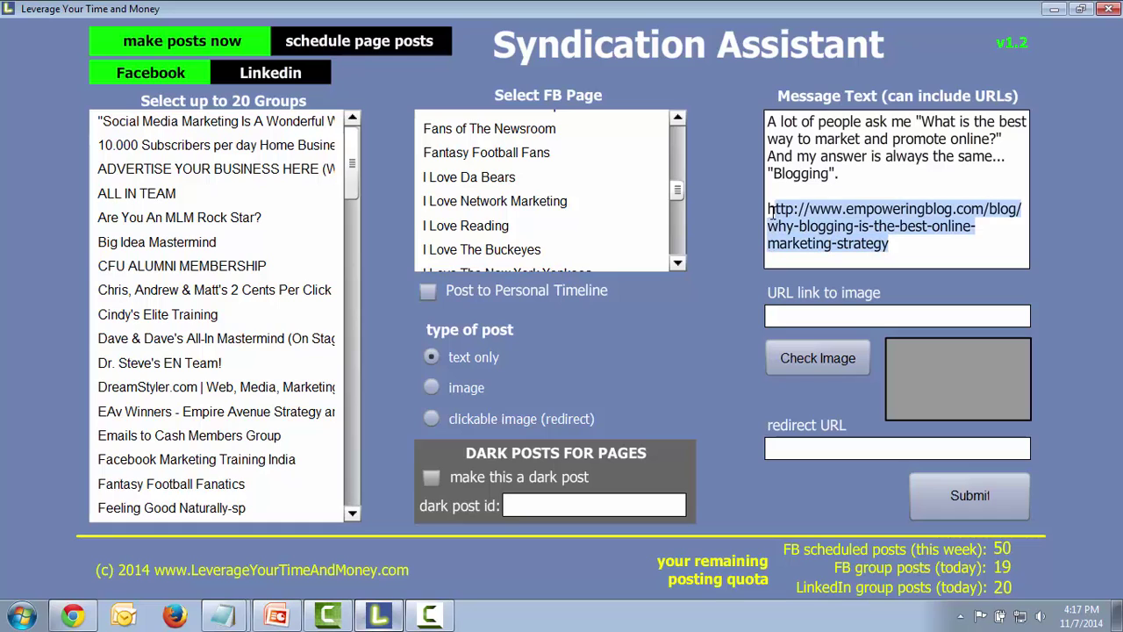
pyautogui.click(908, 247)
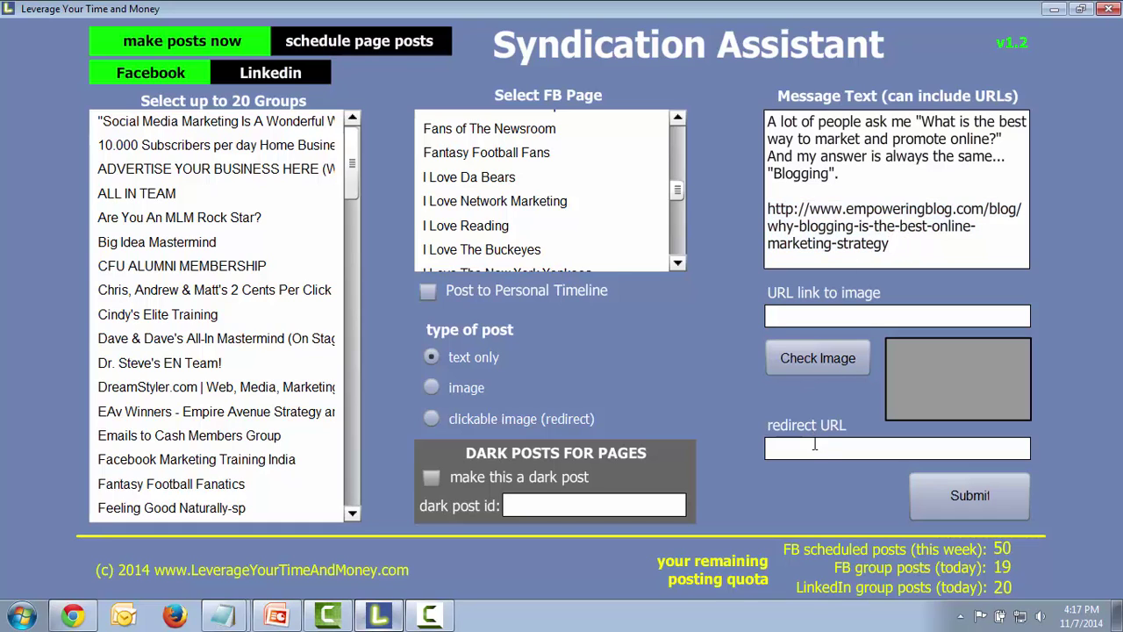
pyautogui.hotkey('ctrl', 'v')
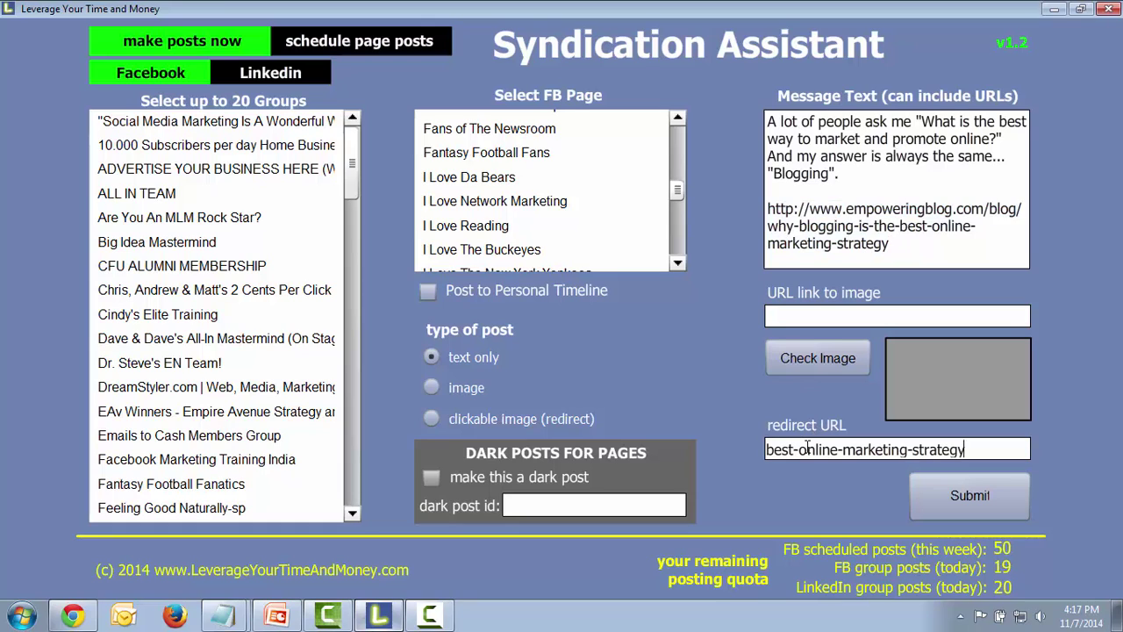
pyautogui.moveTo(904, 446); pyautogui.dragTo(819, 443)
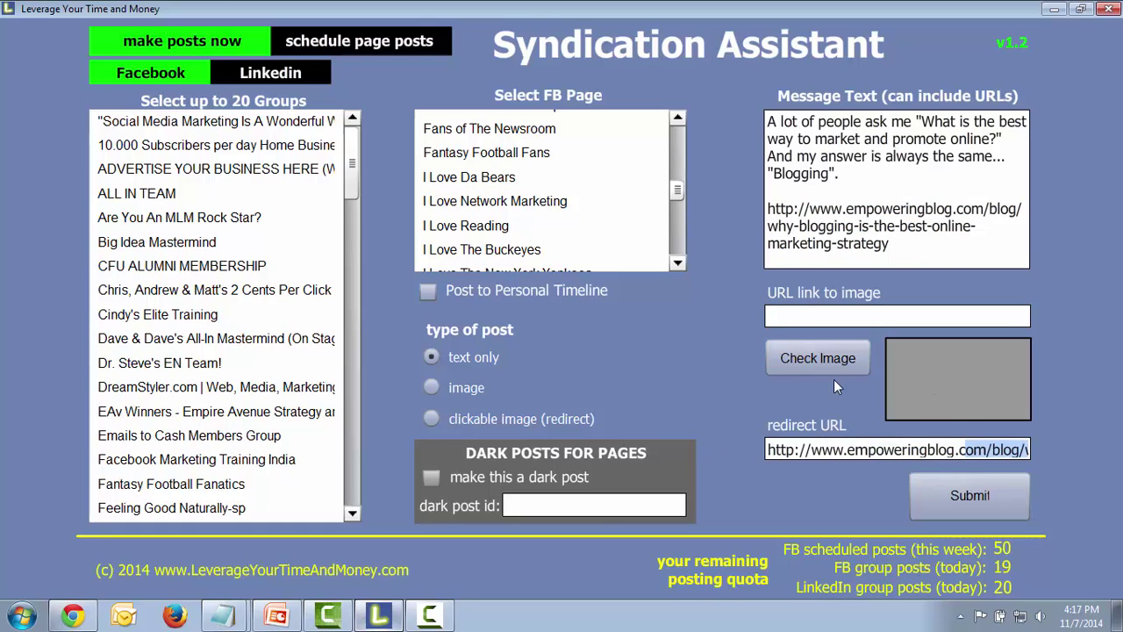
# Copy the address of the blog post's header image from Chrome into Syndication Assistant as the image link and check the image
pyautogui.click(379, 615)
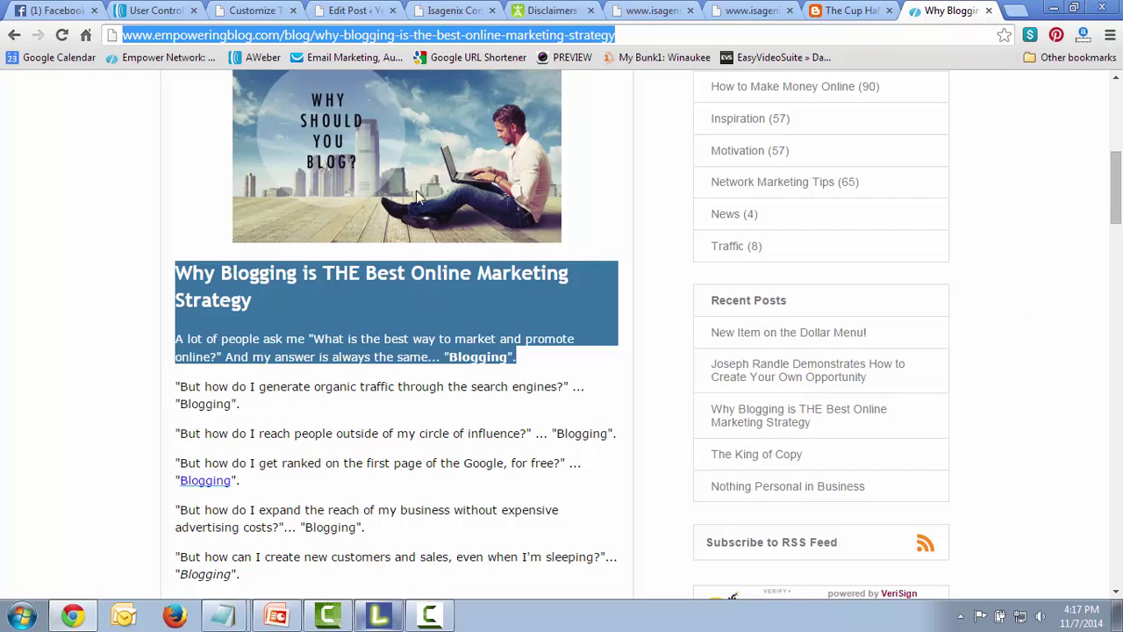
pyautogui.scroll(1, 396, 165)
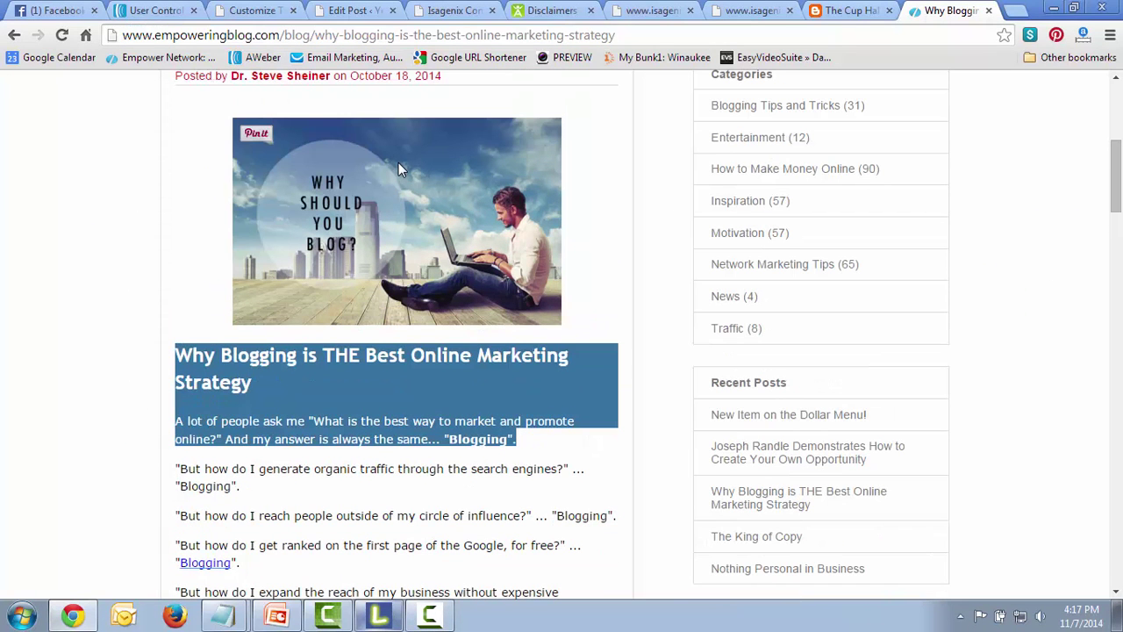
pyautogui.rightClick(398, 162)
pyautogui.click(446, 194)
pyautogui.click(384, 617)
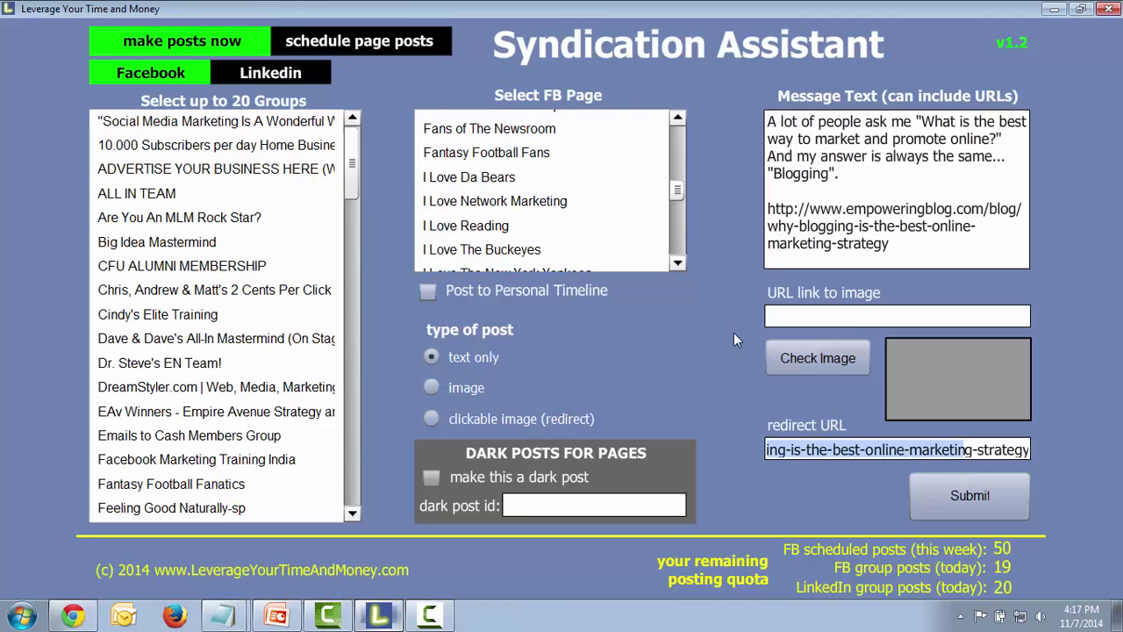
pyautogui.click(789, 316)
pyautogui.hotkey('ctrl', 'v')
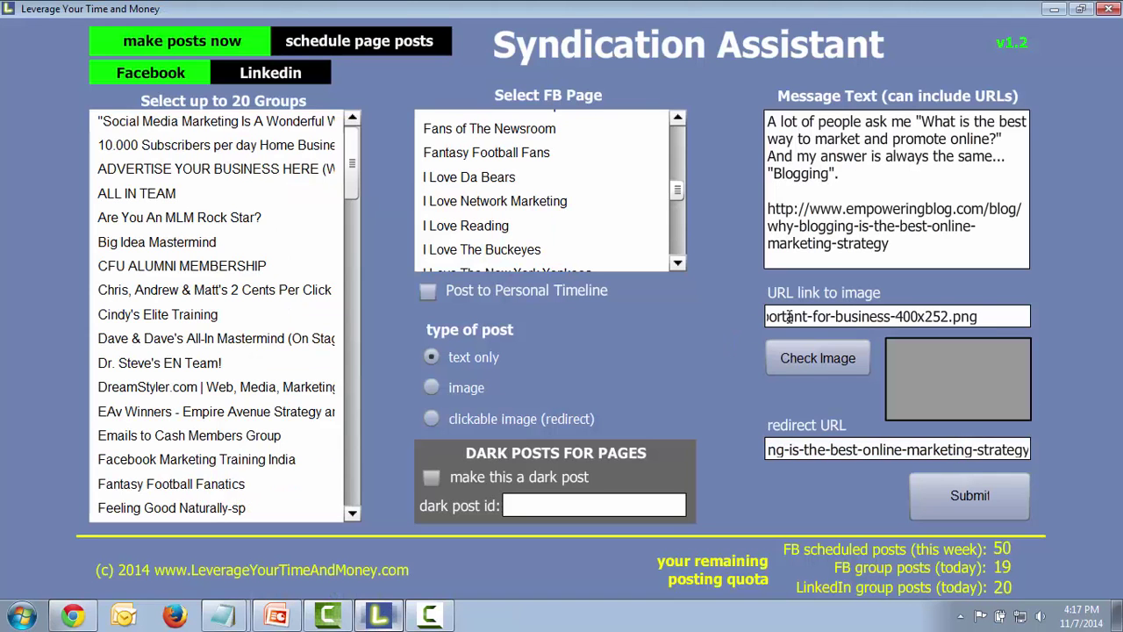
pyautogui.click(795, 361)
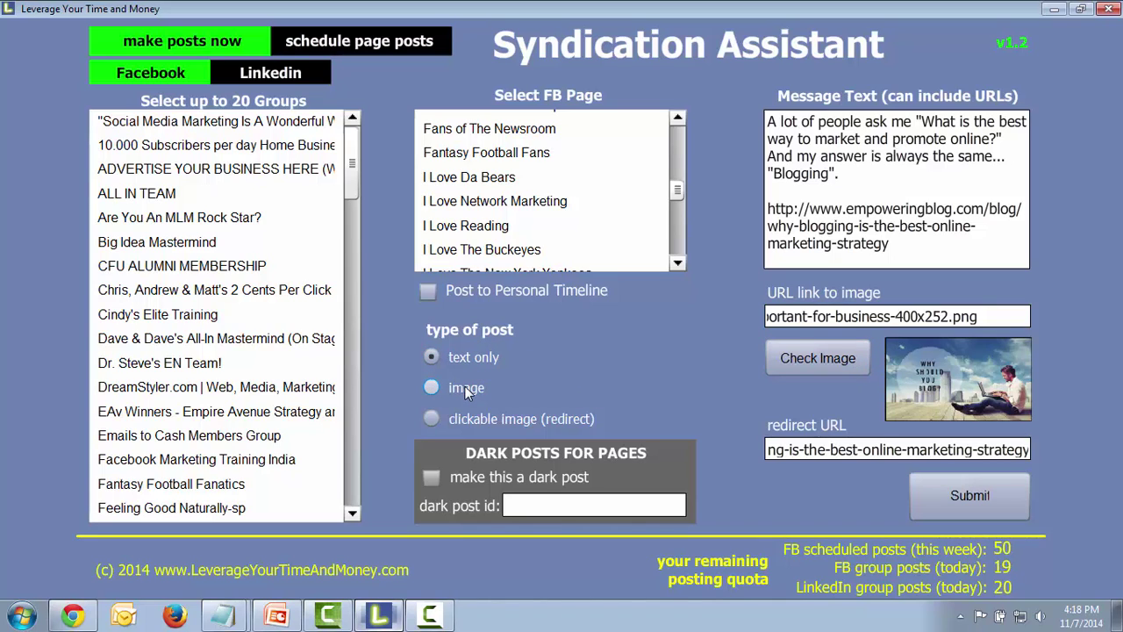
# Set the post type to clickable image (redirect) with a Learn More call to action
pyautogui.click(433, 418)
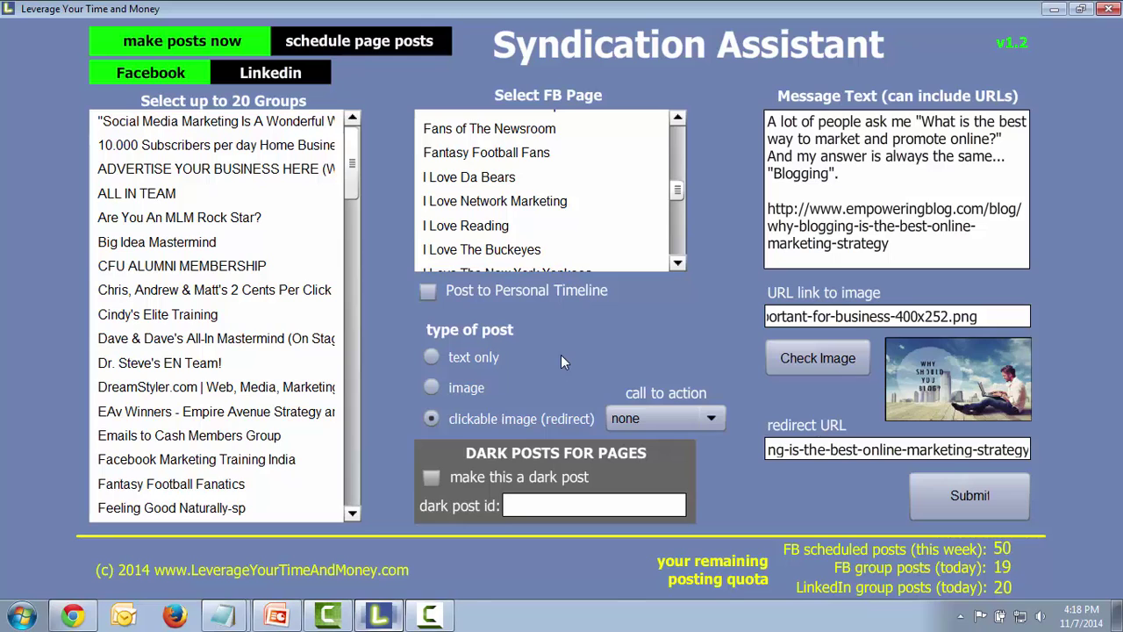
pyautogui.click(711, 419)
pyautogui.moveTo(713, 484)
pyautogui.mouseDown()
pyautogui.moveTo(717, 513)
pyautogui.moveTo(716, 488)
pyautogui.mouseUp()
pyautogui.click(672, 463)
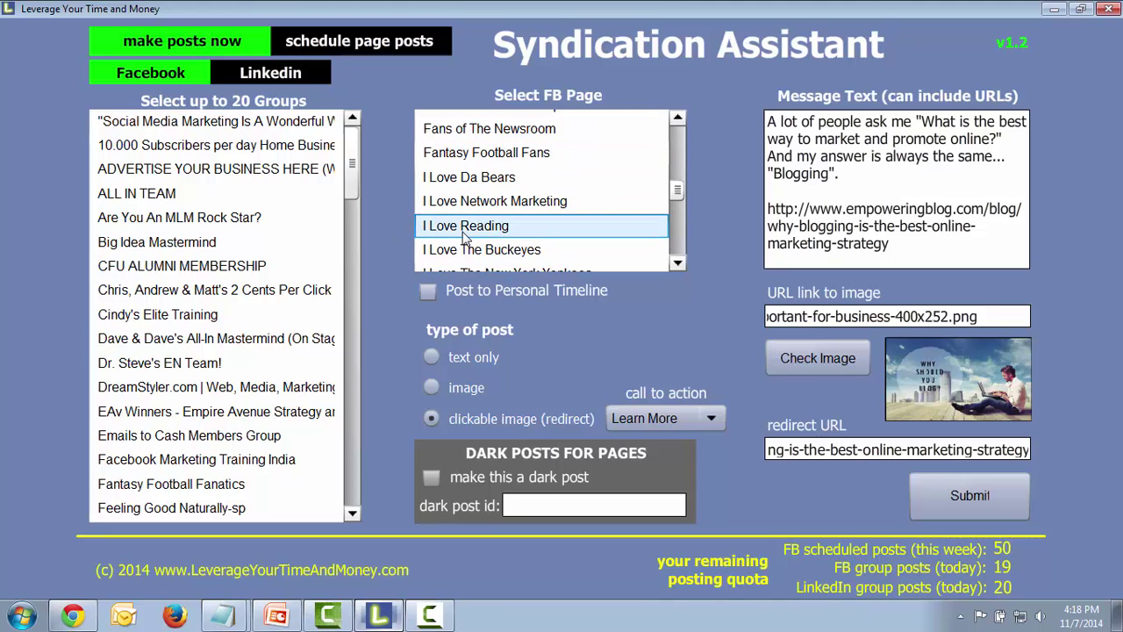
# Select the Work At Home and Work From Home Ideas groups as posting targets
pyautogui.moveTo(355, 191); pyautogui.dragTo(348, 494)
pyautogui.scroll(-1, 201, 358)
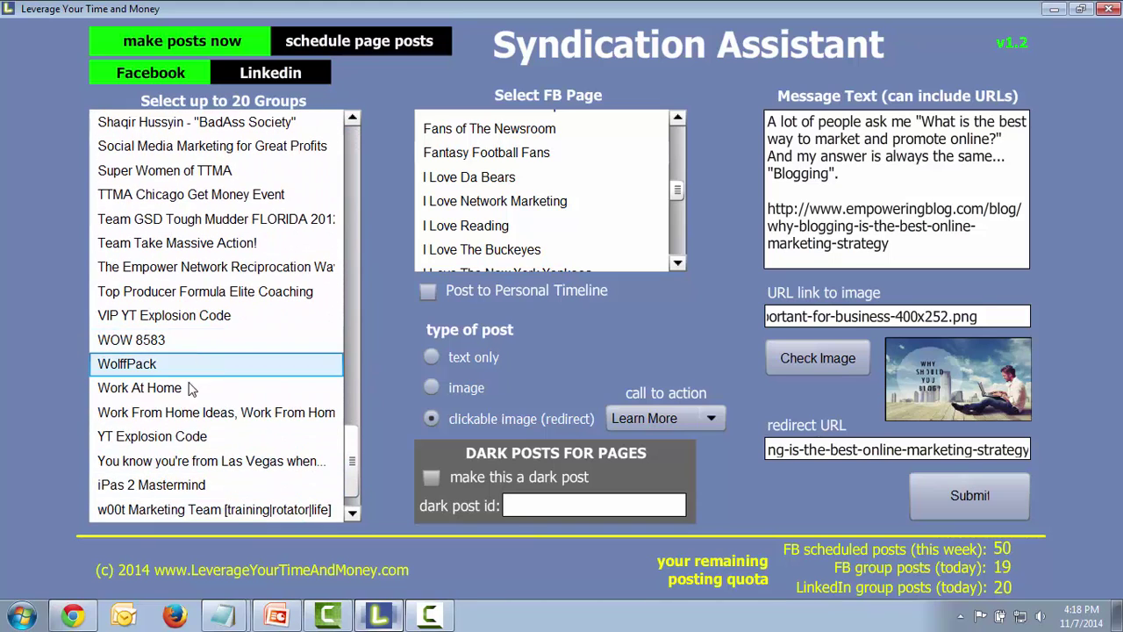
pyautogui.click(184, 392)
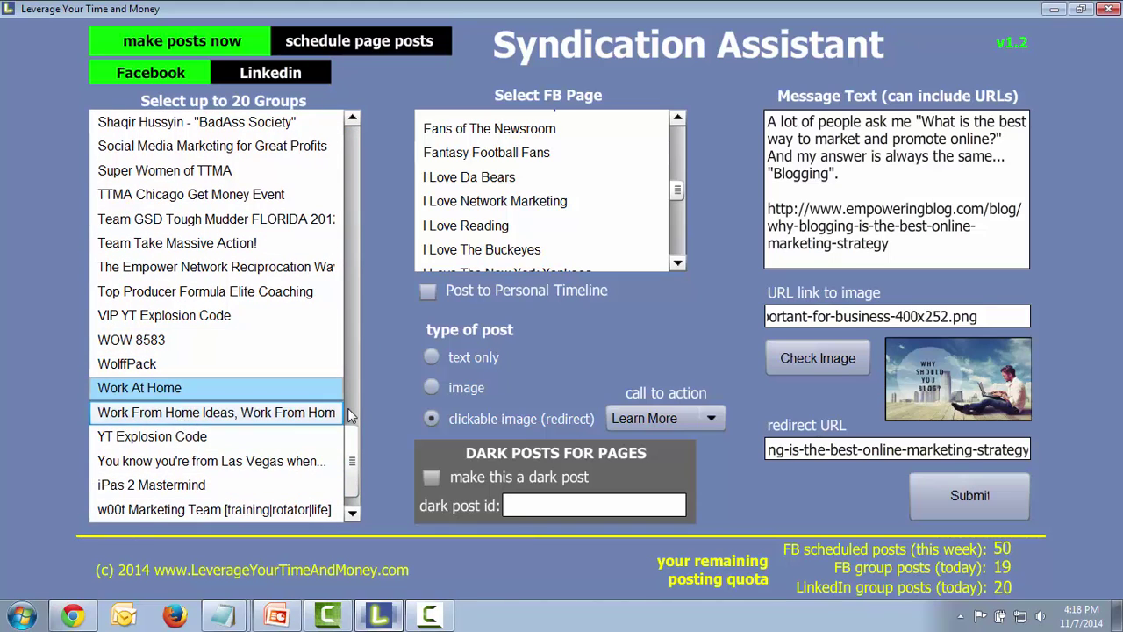
pyautogui.click(147, 420)
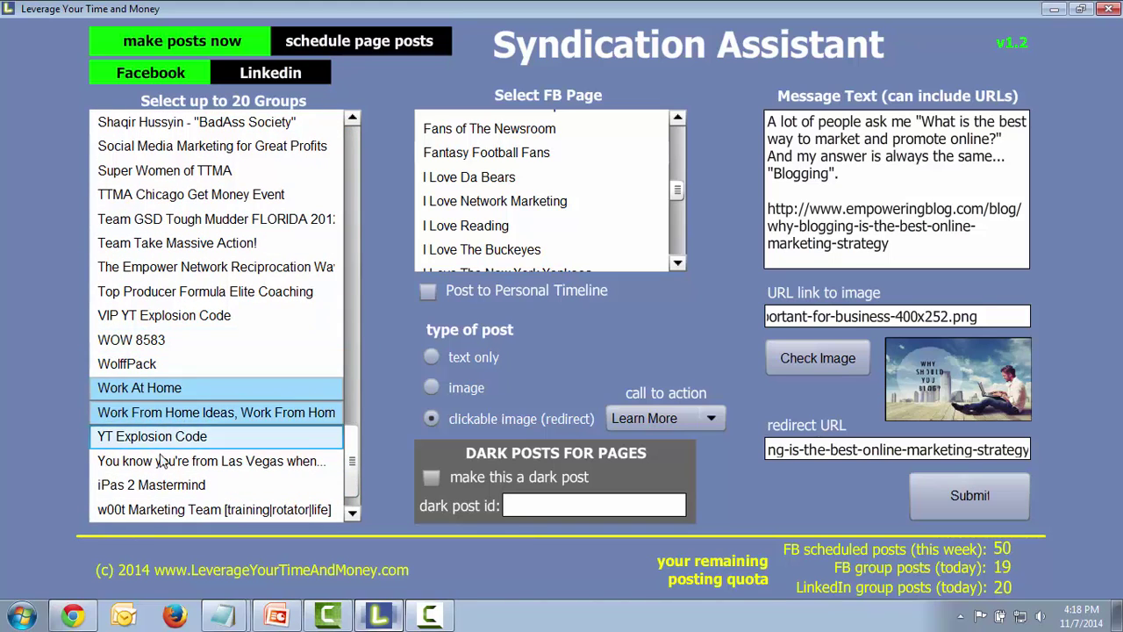
# Add the NETWORKING, NEW BUSINESS OPPORTUNITY, MLM Chicks, MLM Marketing Innovations and LibertyBloggers groups to the selection
pyautogui.scroll(6, 187, 362)
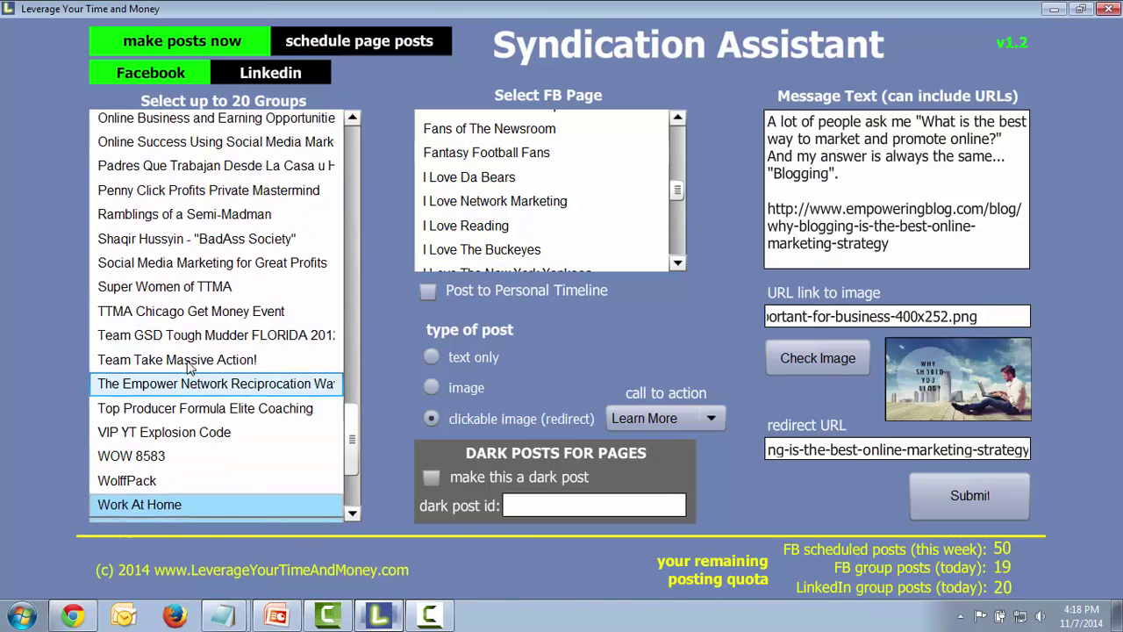
pyautogui.scroll(3, 186, 369)
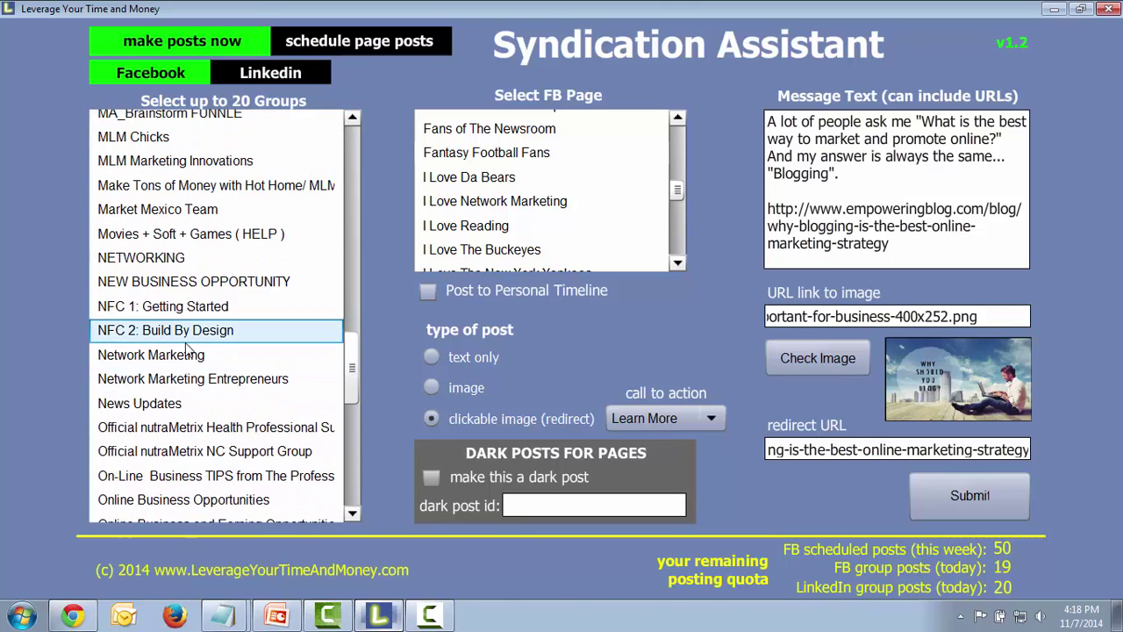
pyautogui.click(176, 262)
pyautogui.click(180, 279)
pyautogui.scroll(1, 193, 316)
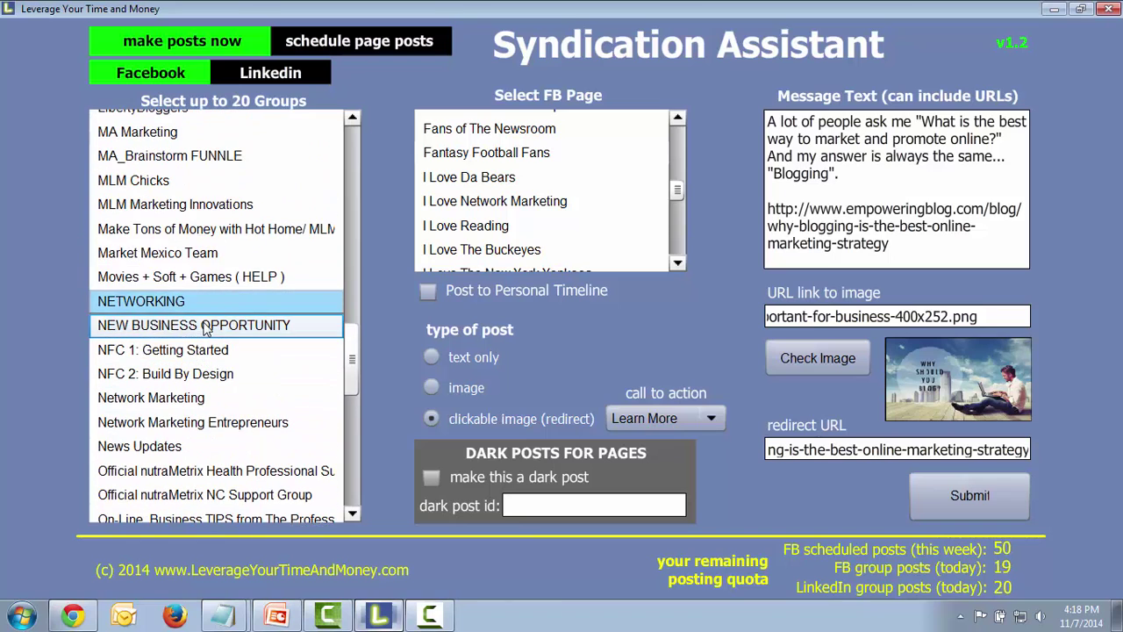
pyautogui.click(163, 182)
pyautogui.click(171, 204)
pyautogui.scroll(1, 202, 256)
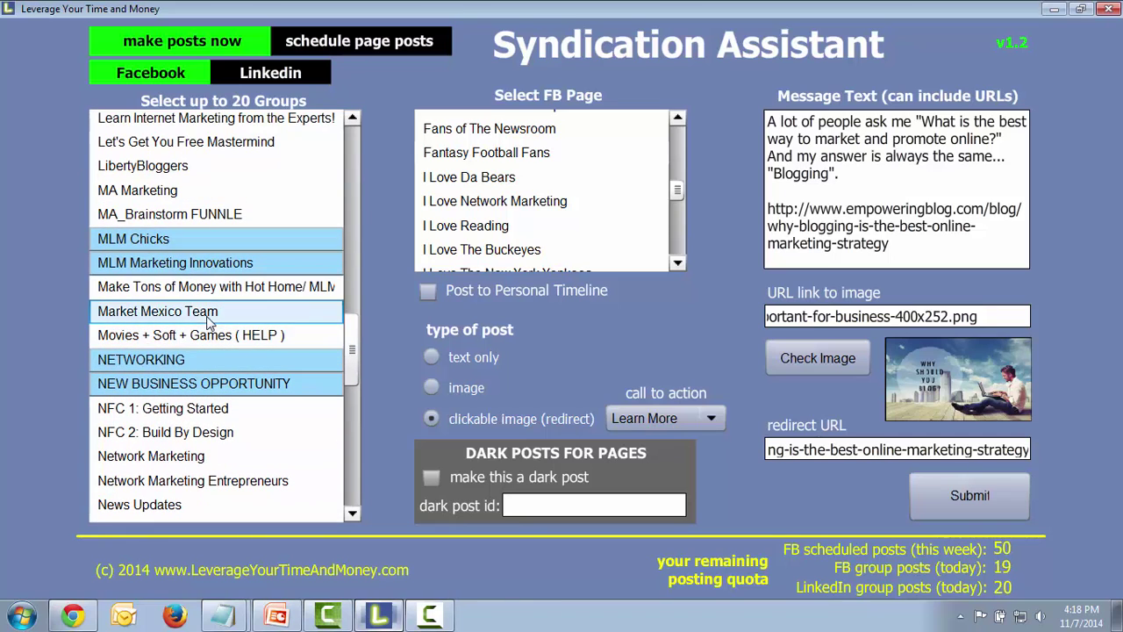
pyautogui.click(179, 170)
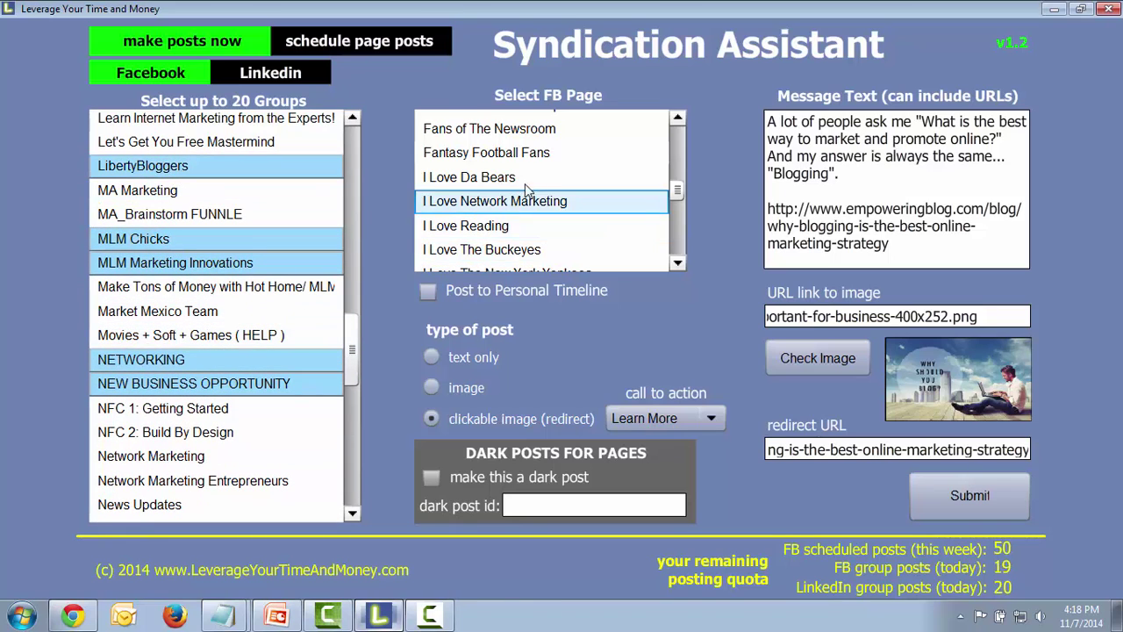
# Look through the remaining groups and choose I Love Network Marketing as the Facebook page for the post
pyautogui.scroll(-1, 526, 202)
pyautogui.scroll(-1, 220, 211)
pyautogui.click(220, 211)
pyautogui.scroll(-8, 219, 210)
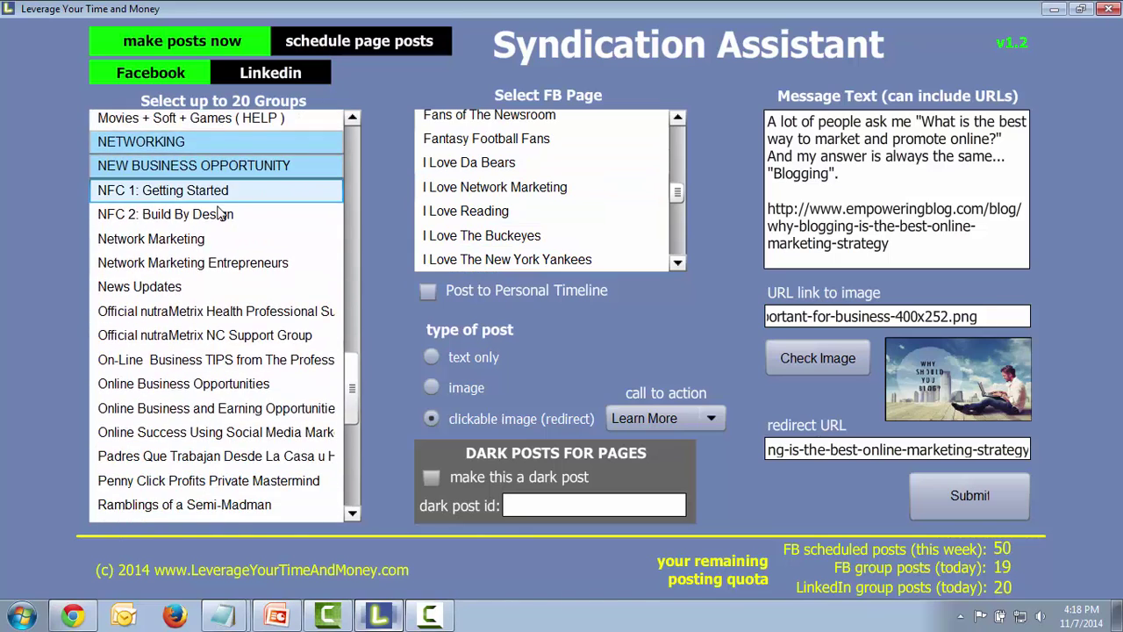
pyautogui.scroll(3, 219, 263)
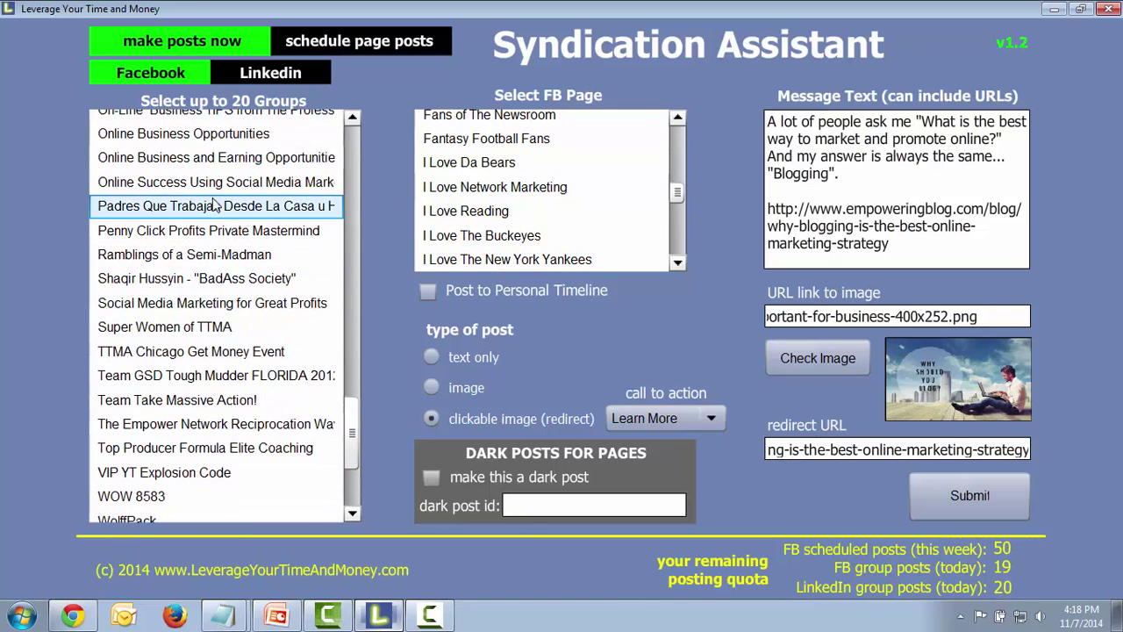
pyautogui.click(491, 193)
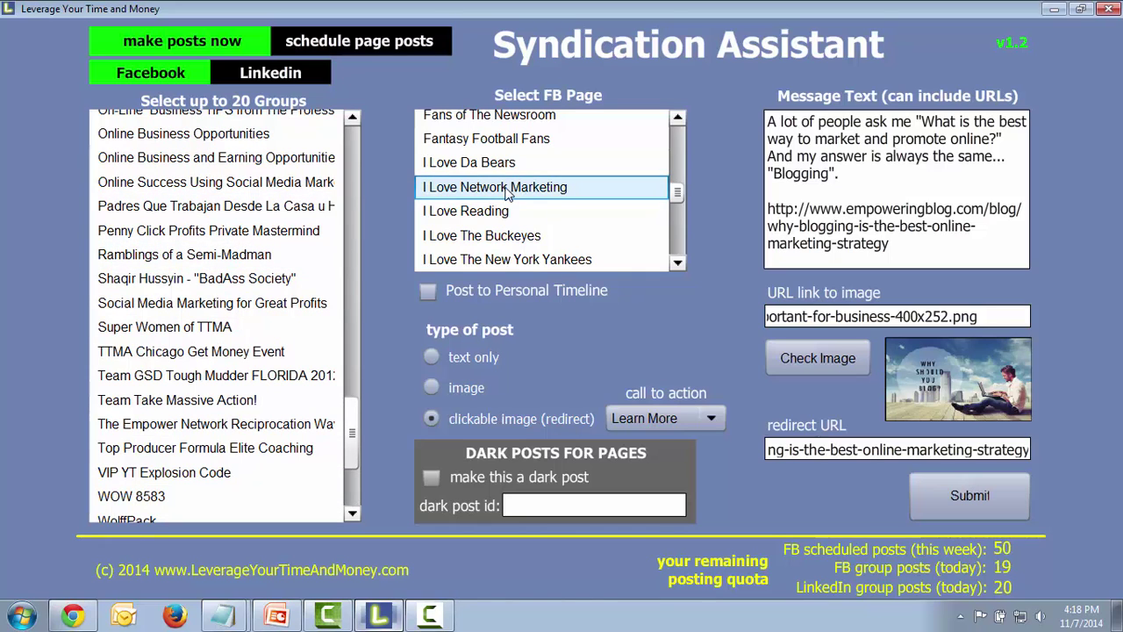
# Change the target Facebook page to Empowering You and submit the post with the personal timeline included
pyautogui.scroll(5, 507, 184)
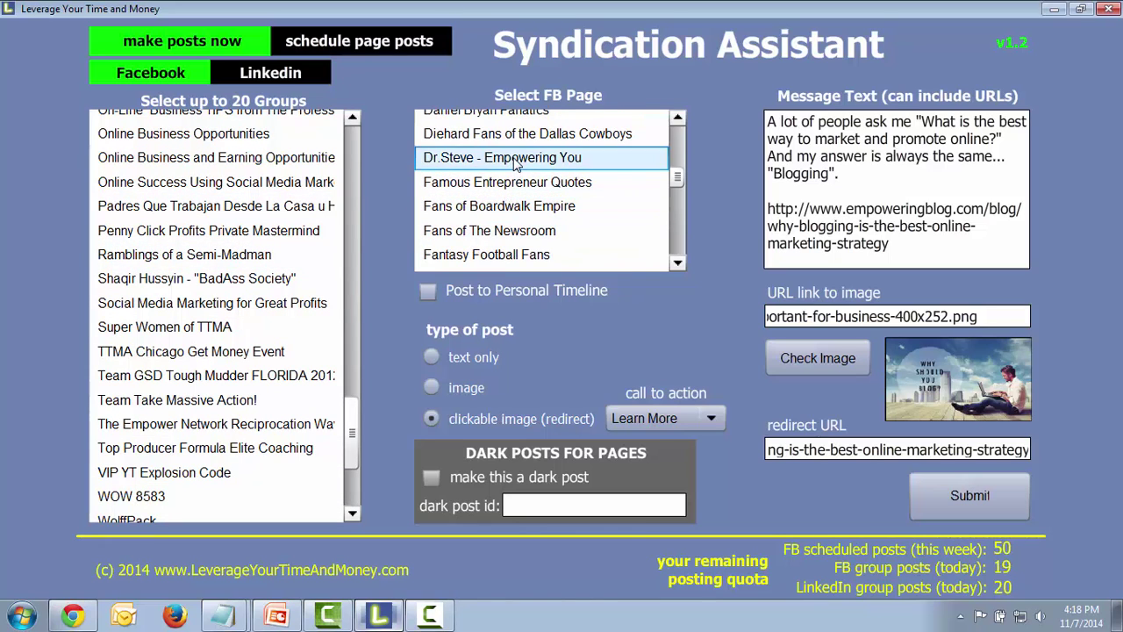
pyautogui.click(514, 158)
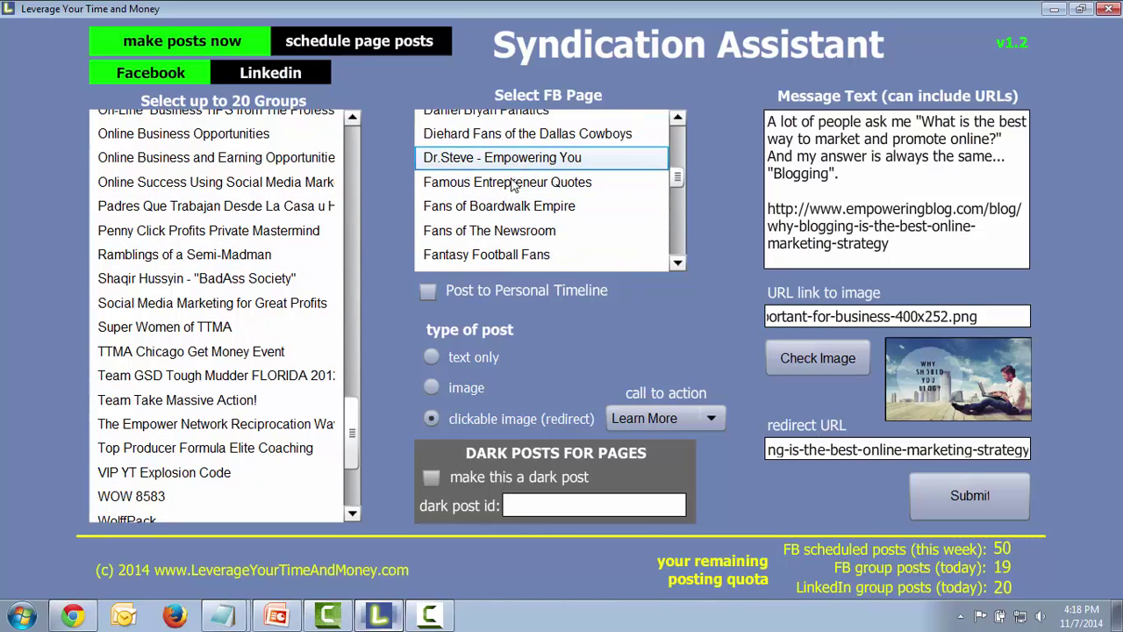
pyautogui.click(428, 293)
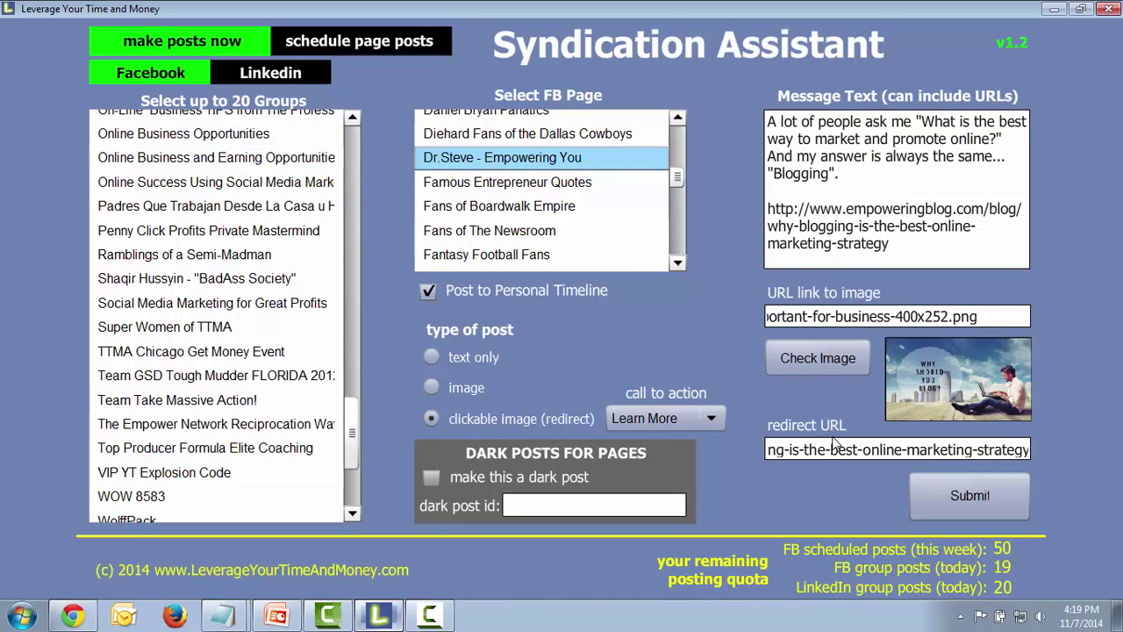
pyautogui.click(932, 496)
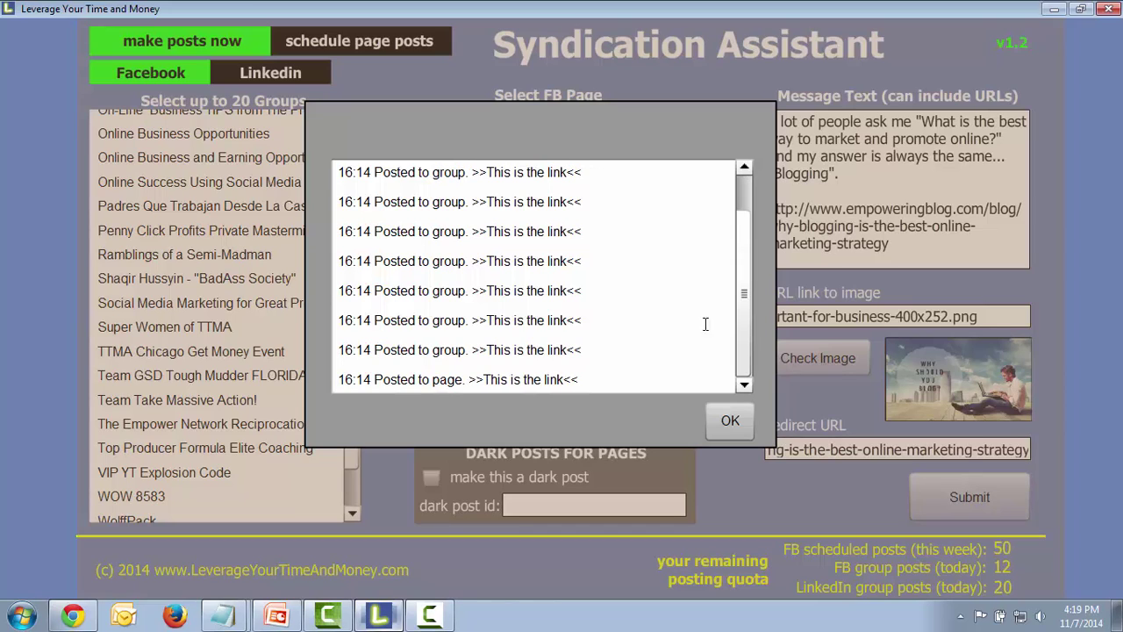
# Open one of the group post links from the posting results and examine the published post in the LibertyBloggers group
pyautogui.scroll(1, 663, 341)
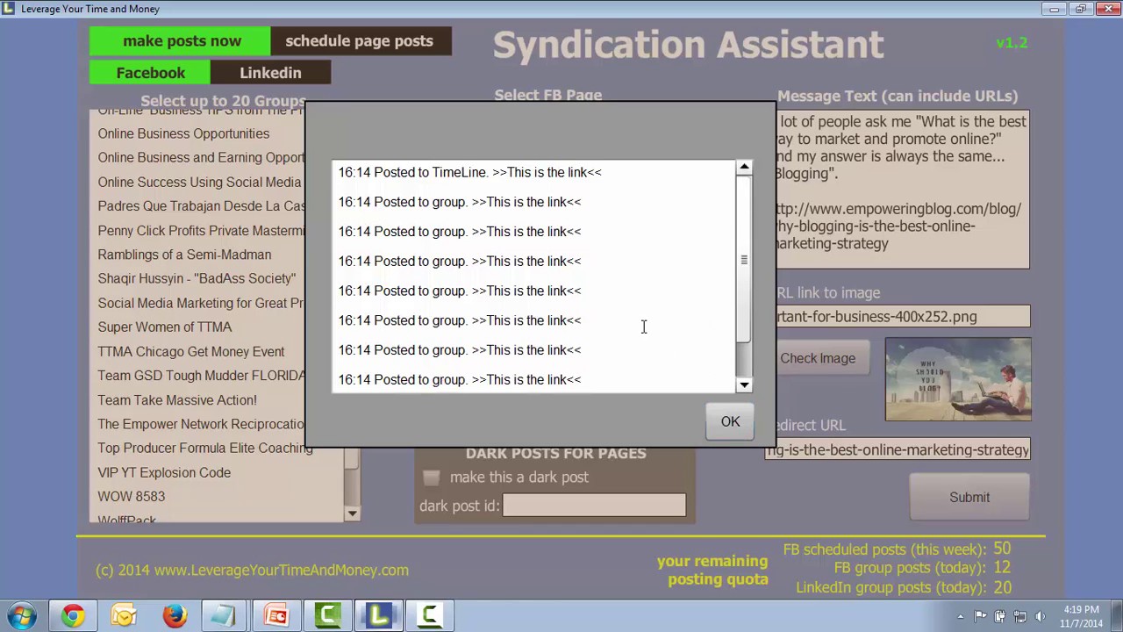
pyautogui.click(532, 263)
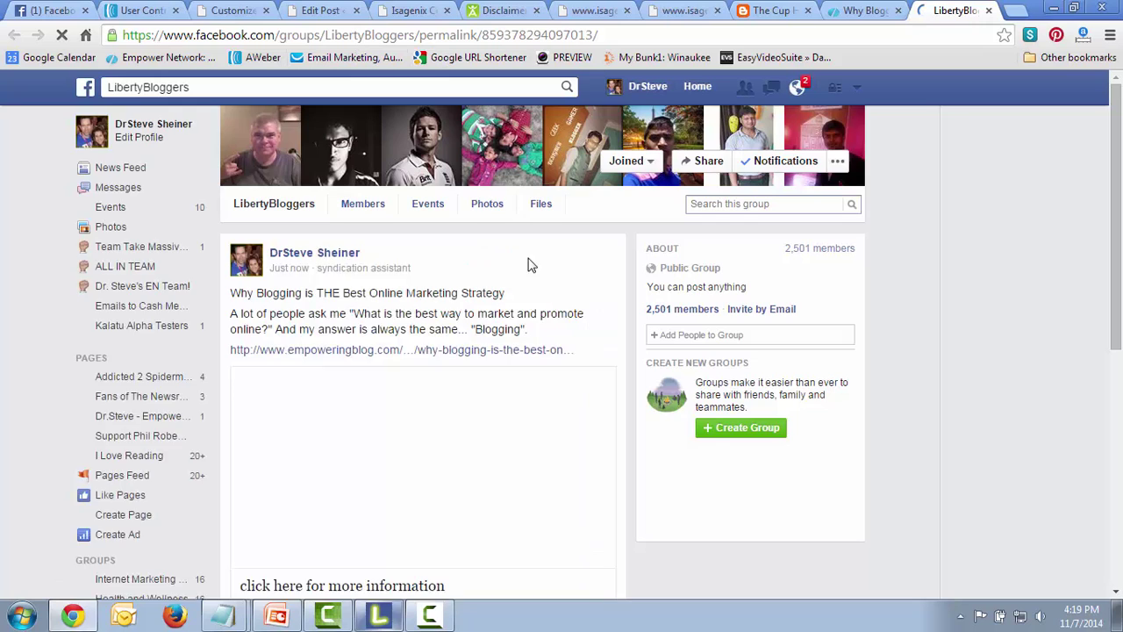
pyautogui.scroll(-2, 527, 264)
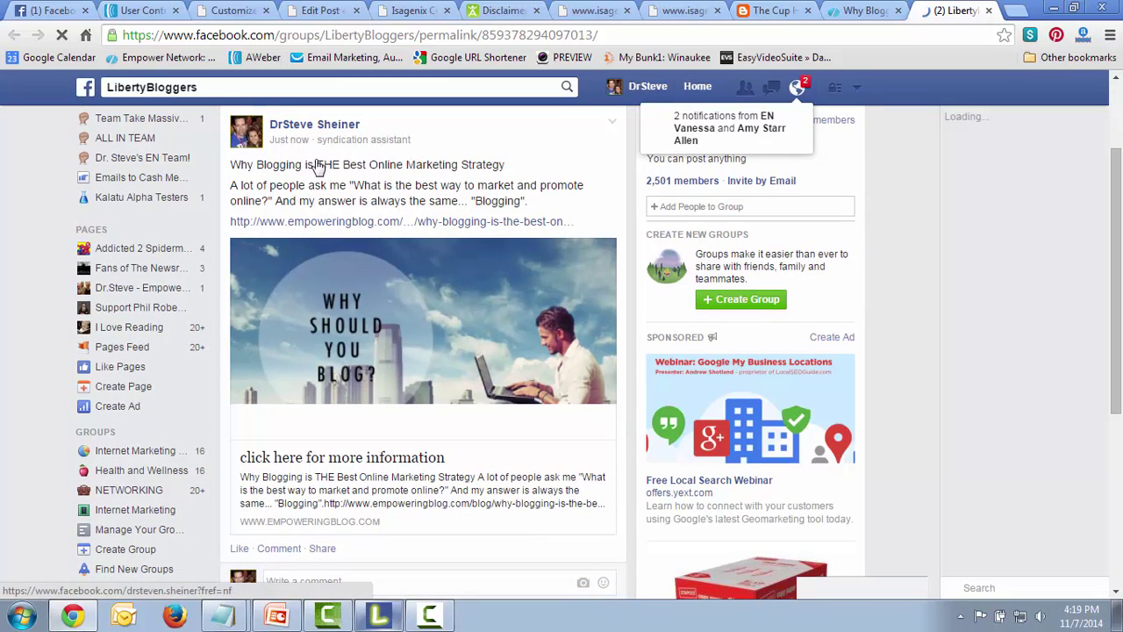
pyautogui.moveTo(340, 142); pyautogui.dragTo(413, 156)
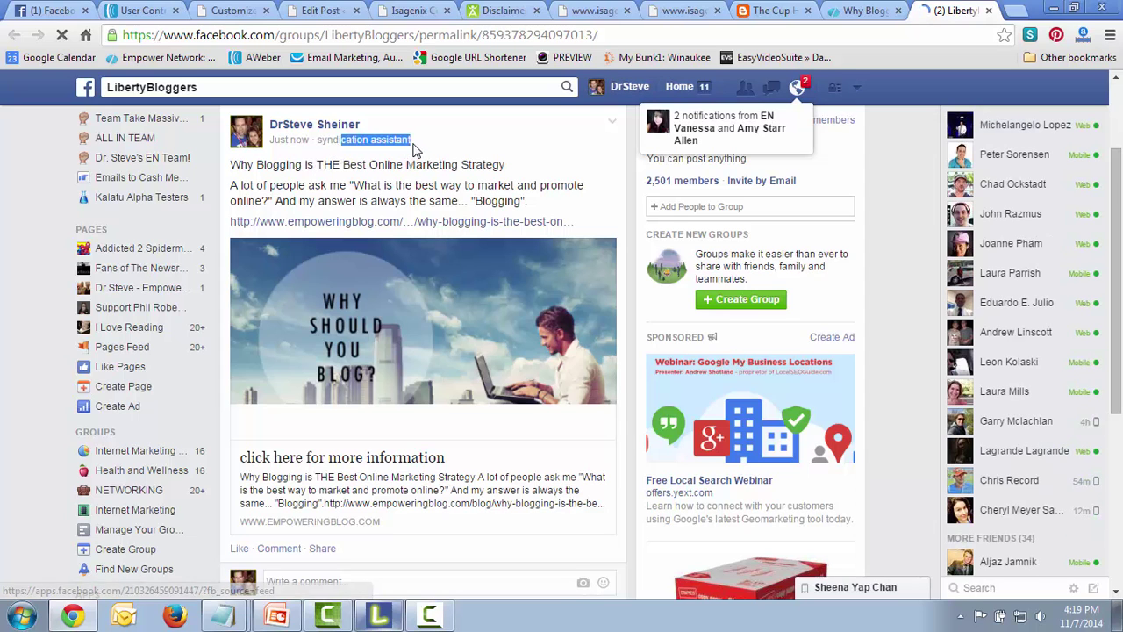
pyautogui.click(343, 151)
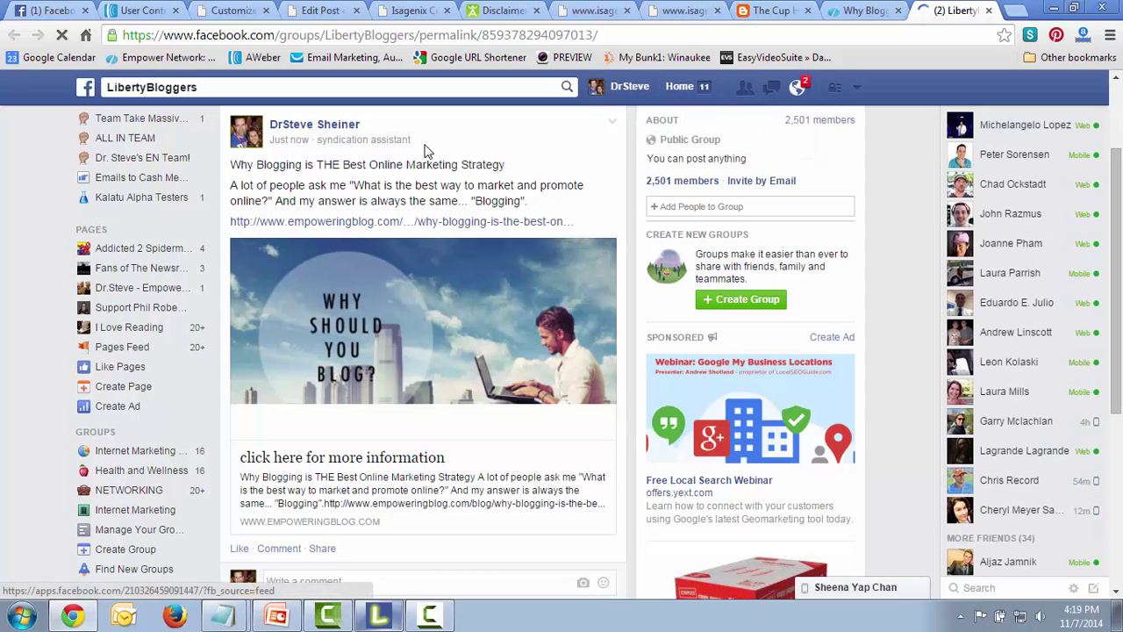
pyautogui.scroll(-4, 462, 201)
pyautogui.scroll(5, 462, 201)
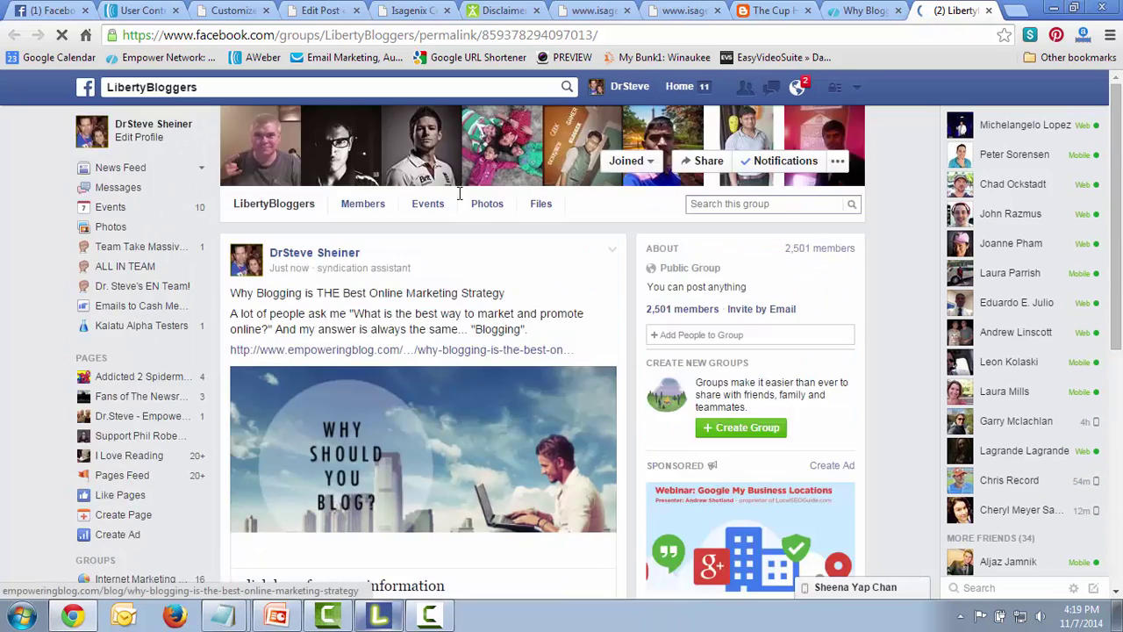
pyautogui.scroll(-2, 355, 222)
pyautogui.scroll(2, 379, 235)
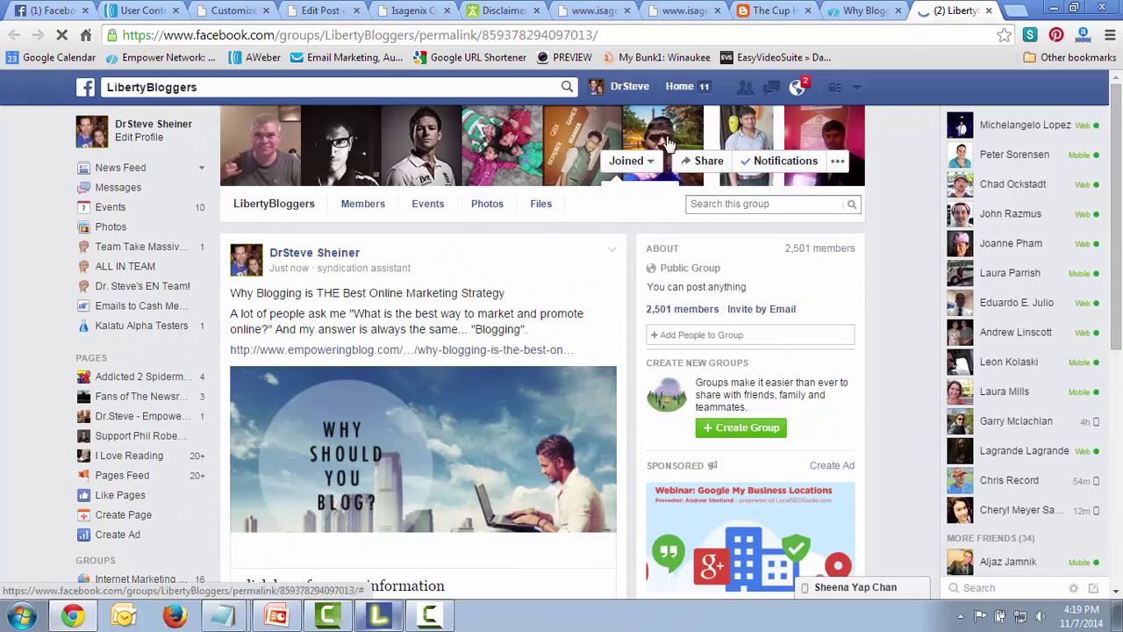
# Check the syndicated post on the personal Facebook timeline and test that its image link leads to the blog article
pyautogui.click(639, 88)
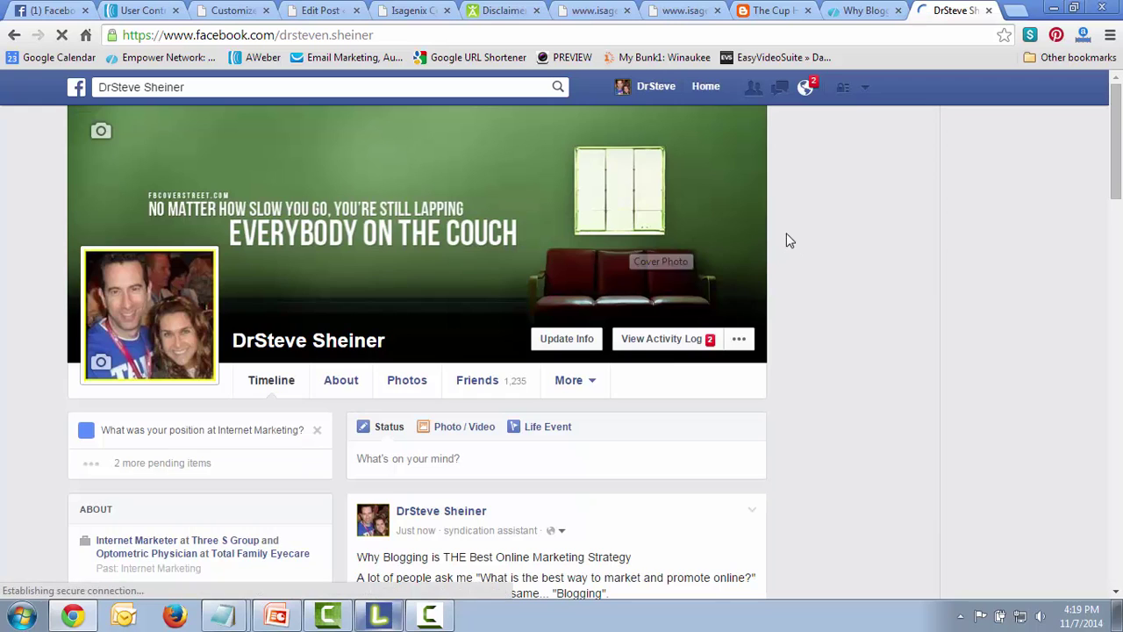
pyautogui.scroll(-1, 785, 233)
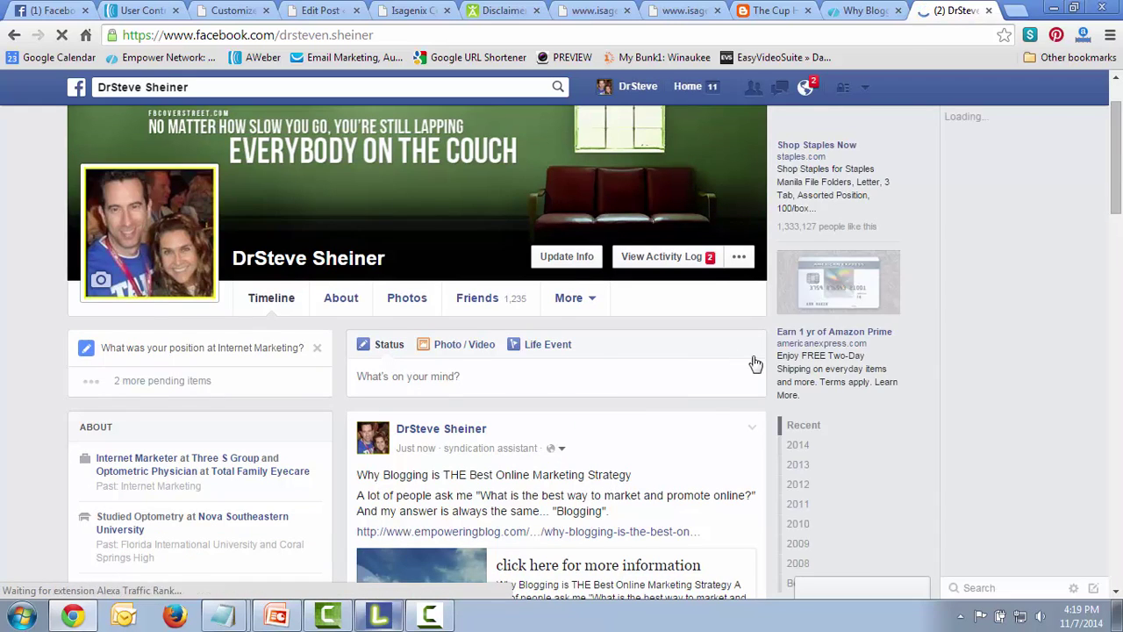
pyautogui.scroll(-6, 755, 364)
pyautogui.scroll(4, 571, 308)
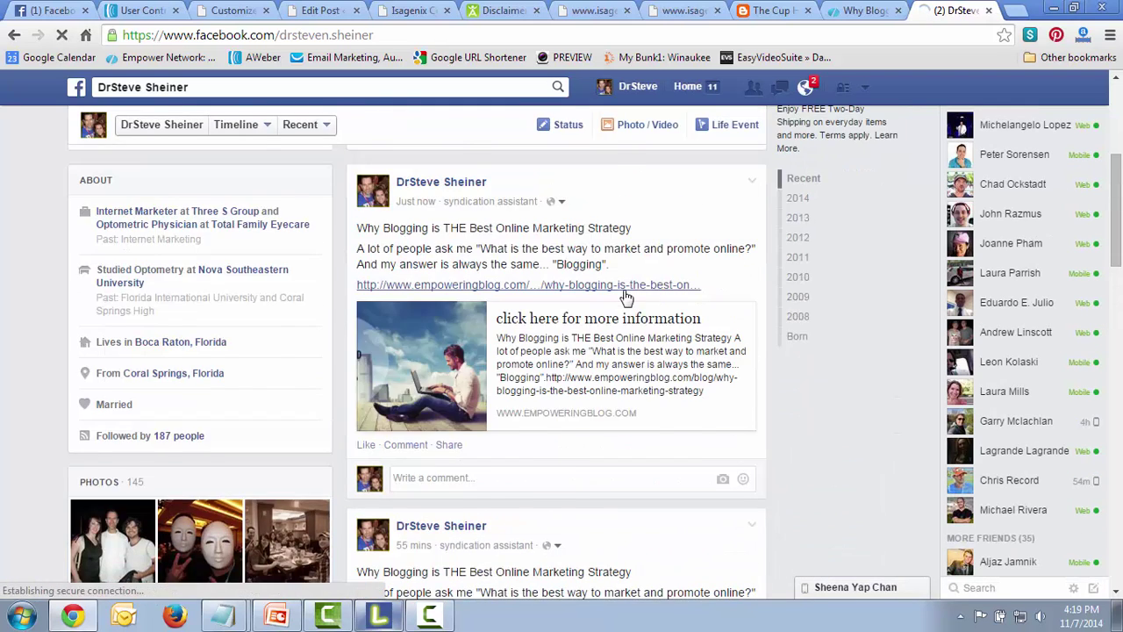
pyautogui.scroll(1, 466, 295)
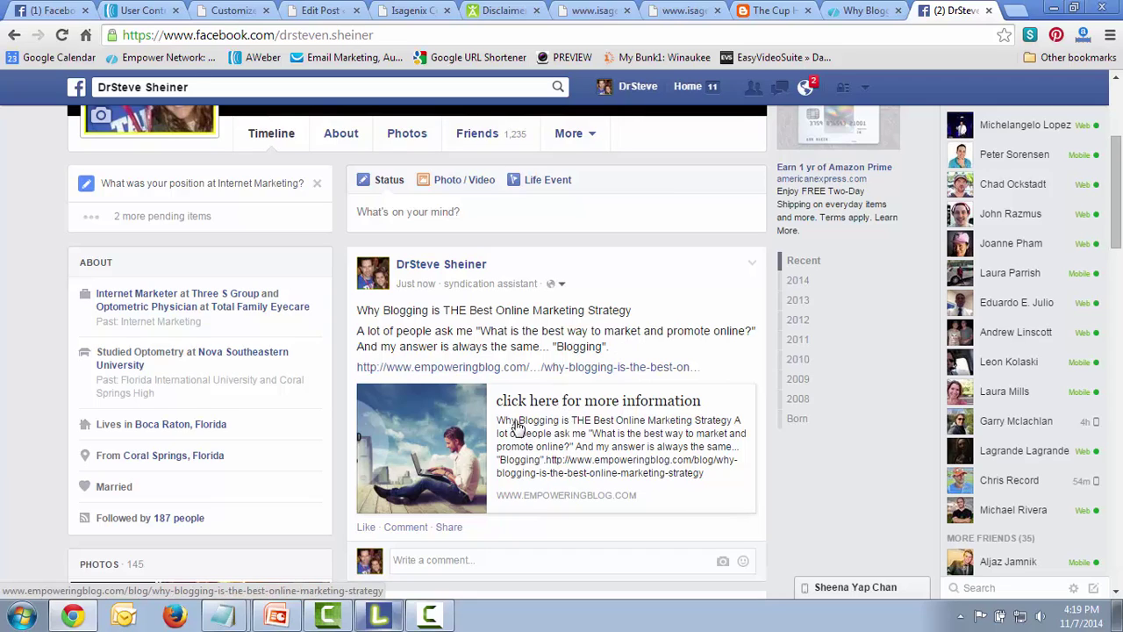
pyautogui.click(457, 443)
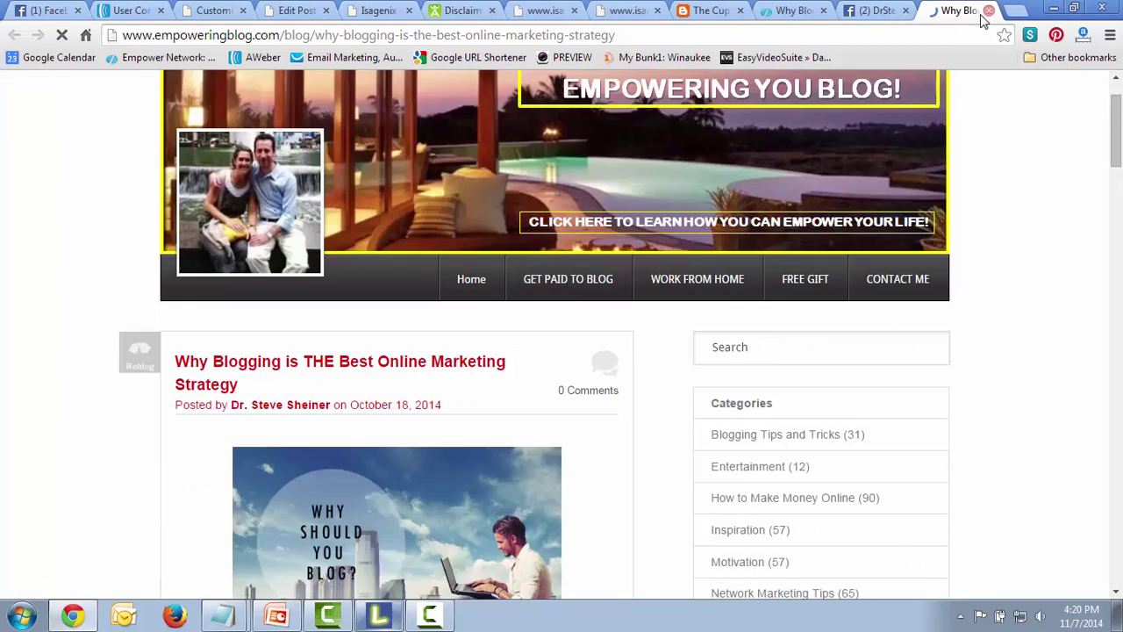
pyautogui.click(989, 11)
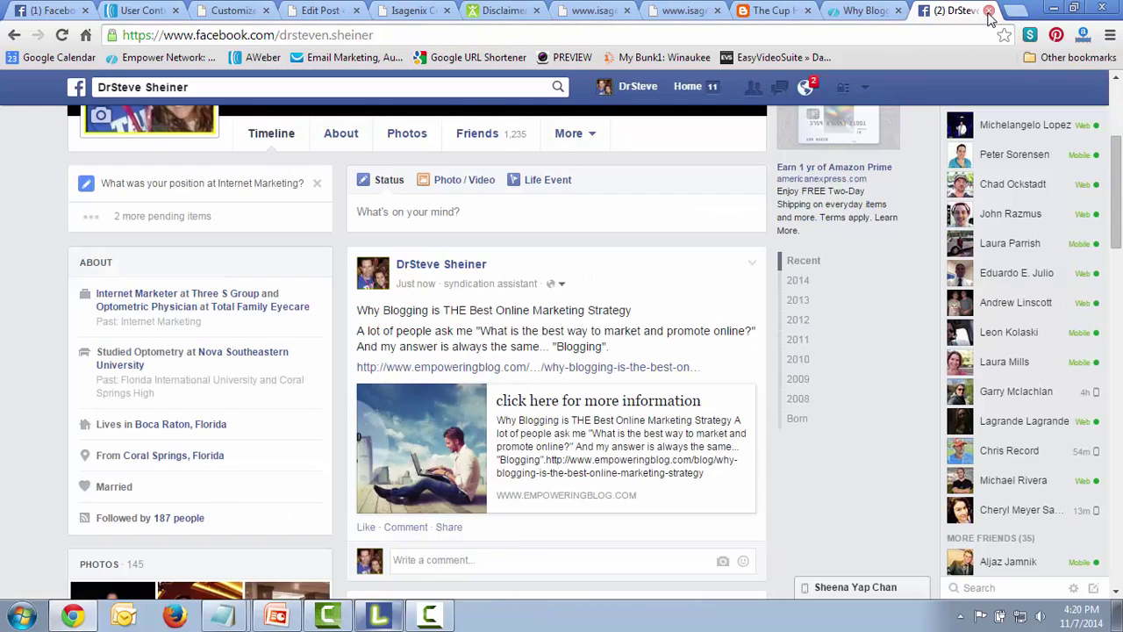
# Close the Facebook page, return to Syndication Assistant and dismiss the posting results
pyautogui.hotkey('ctrl', 'w')
pyautogui.click(378, 615)
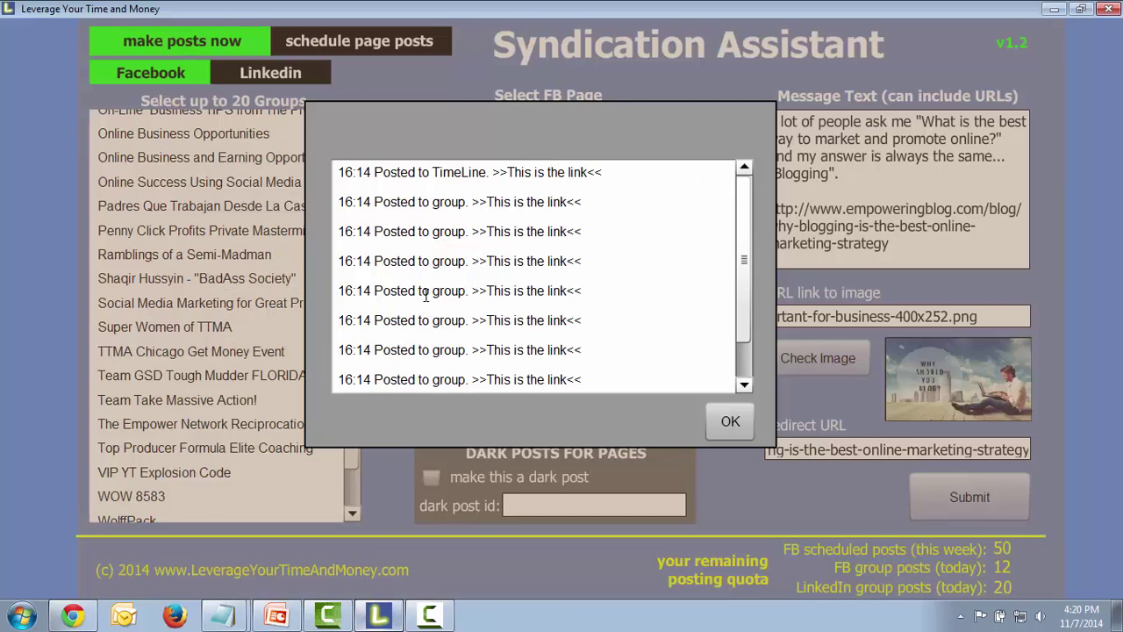
pyautogui.click(729, 421)
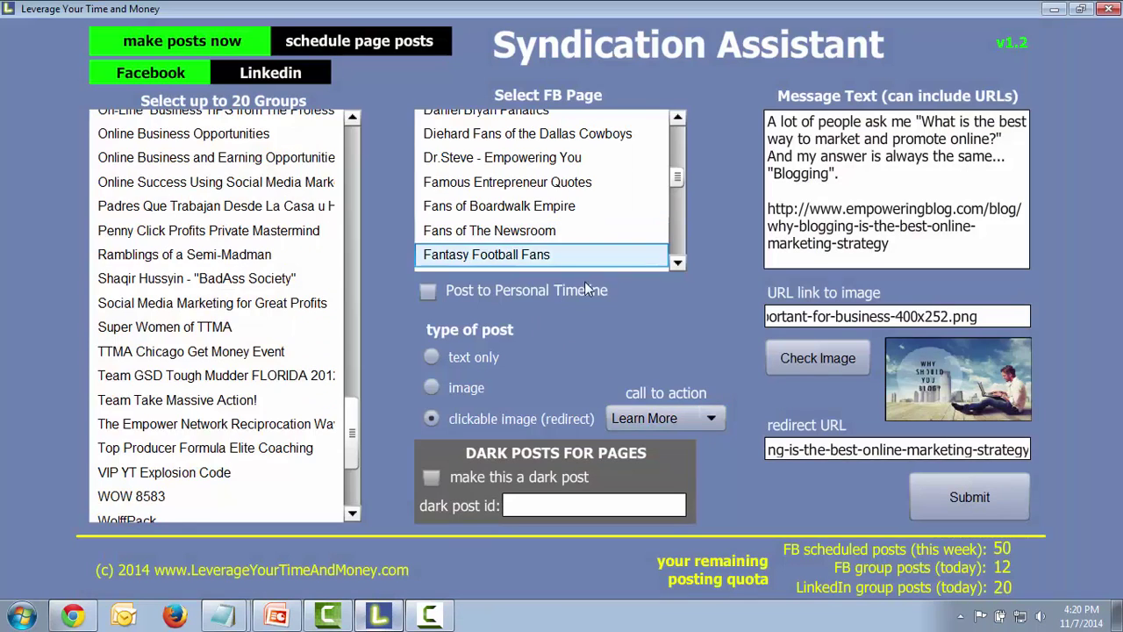
# Set up a LinkedIn post that includes the profile, titled "Why Blogging is THE Best Online Marketing Strategy" from the message text
pyautogui.click(294, 80)
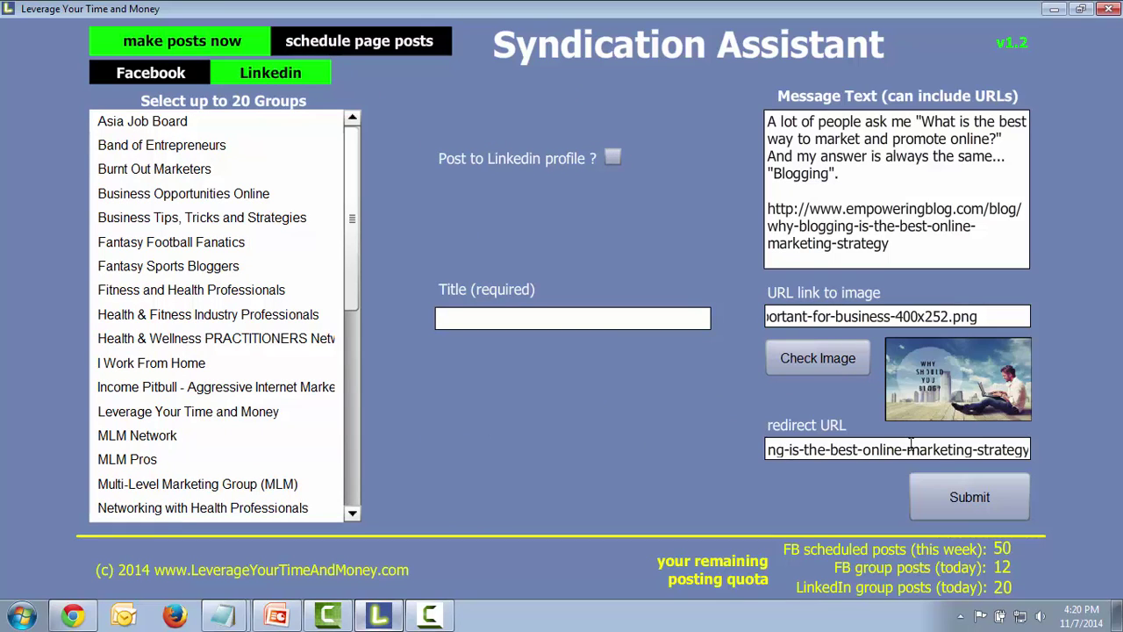
pyautogui.click(612, 159)
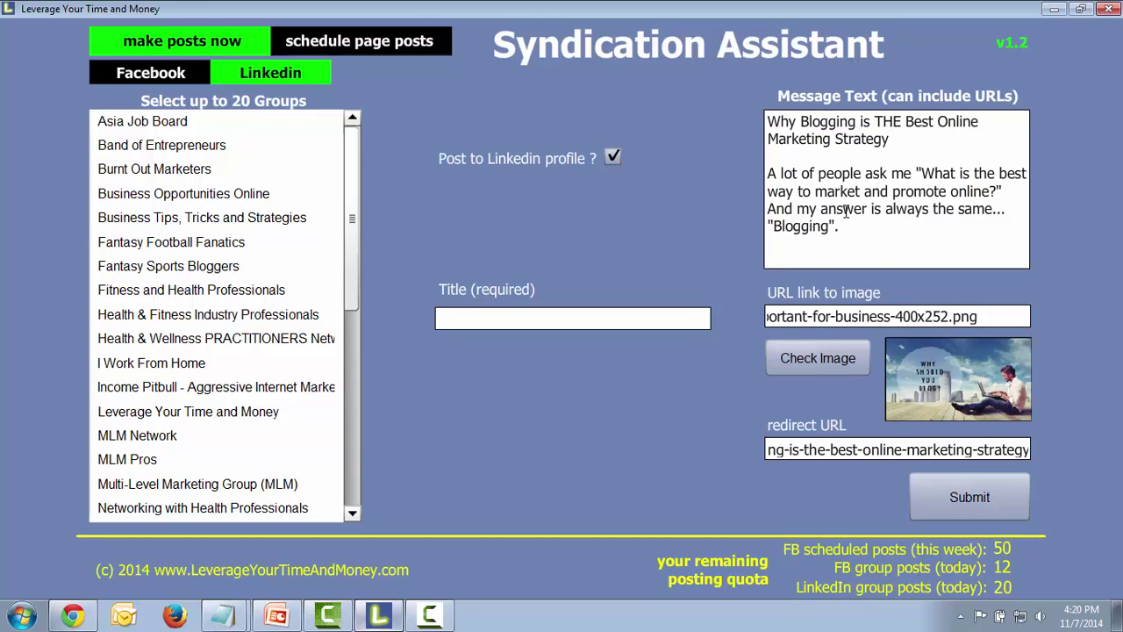
pyautogui.moveTo(889, 140); pyautogui.dragTo(762, 118)
pyautogui.hotkey('ctrl', 'c')
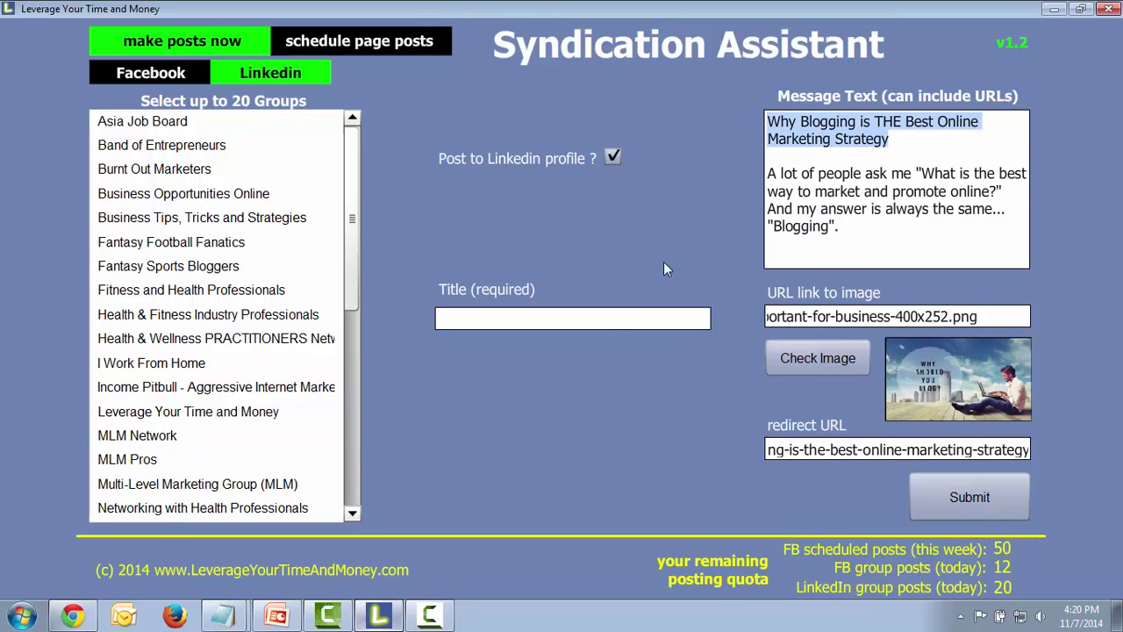
pyautogui.click(498, 318)
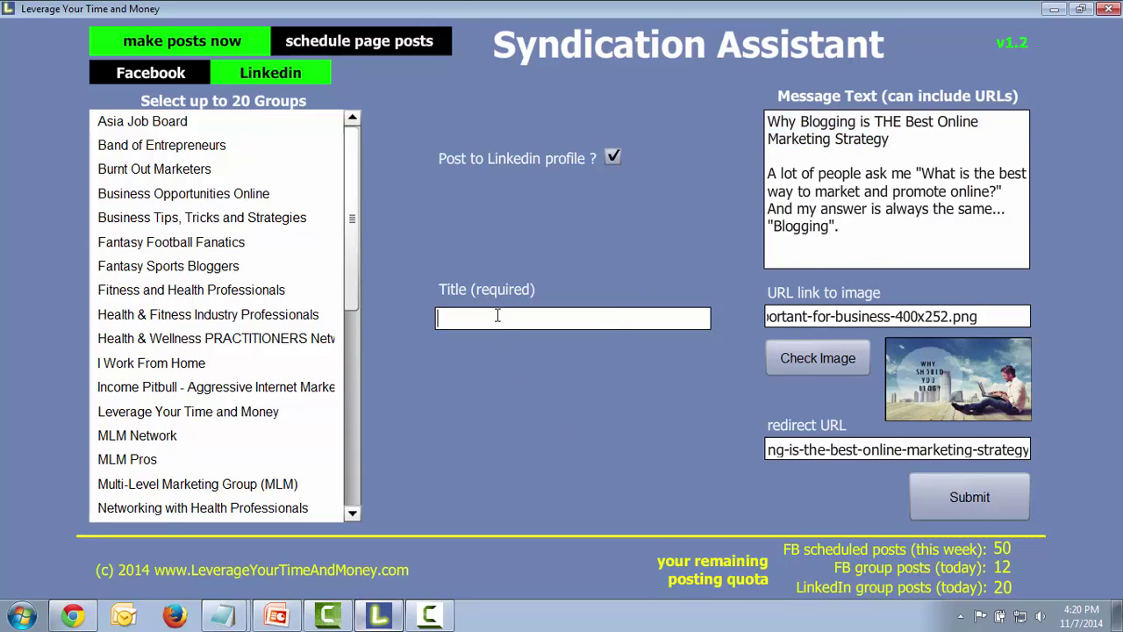
pyautogui.hotkey('ctrl', 'v')
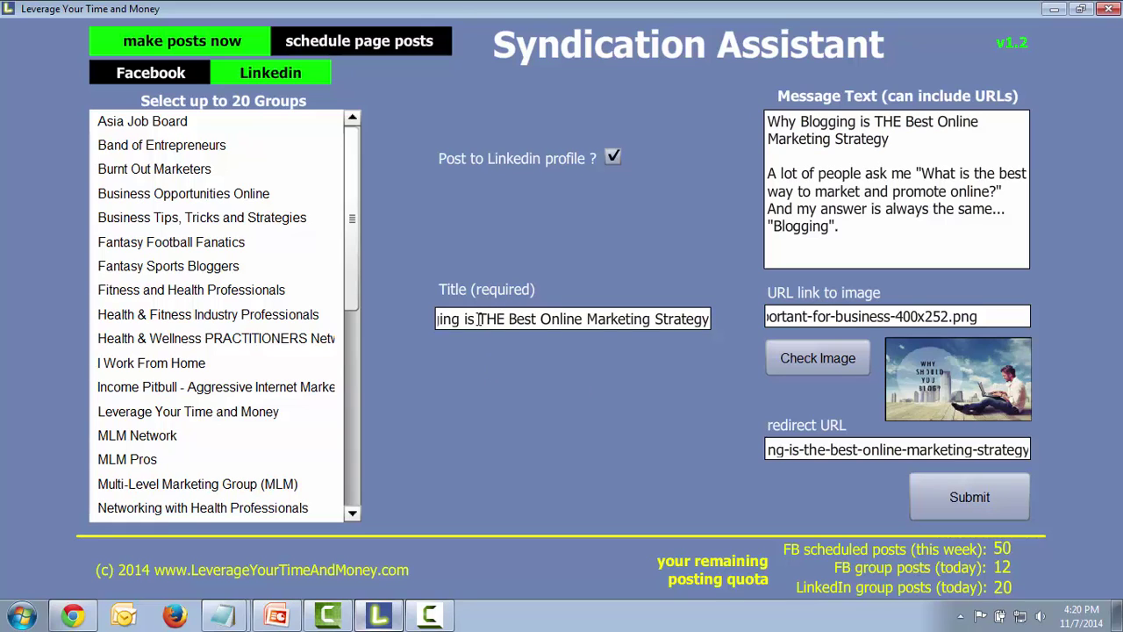
# Select the LinkedIn groups Band of Entrepreneurs, Burnt Out Marketers, Business Opportunities Online, and Business Tips, Tricks and Strategies
pyautogui.click(160, 148)
pyautogui.click(163, 170)
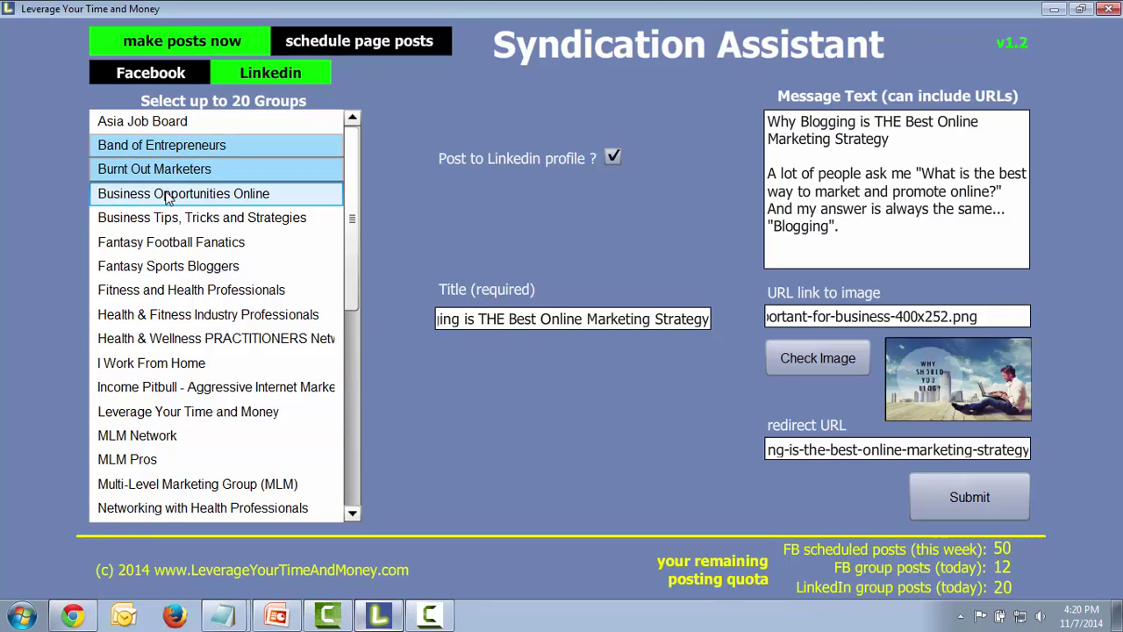
pyautogui.click(165, 195)
pyautogui.click(176, 219)
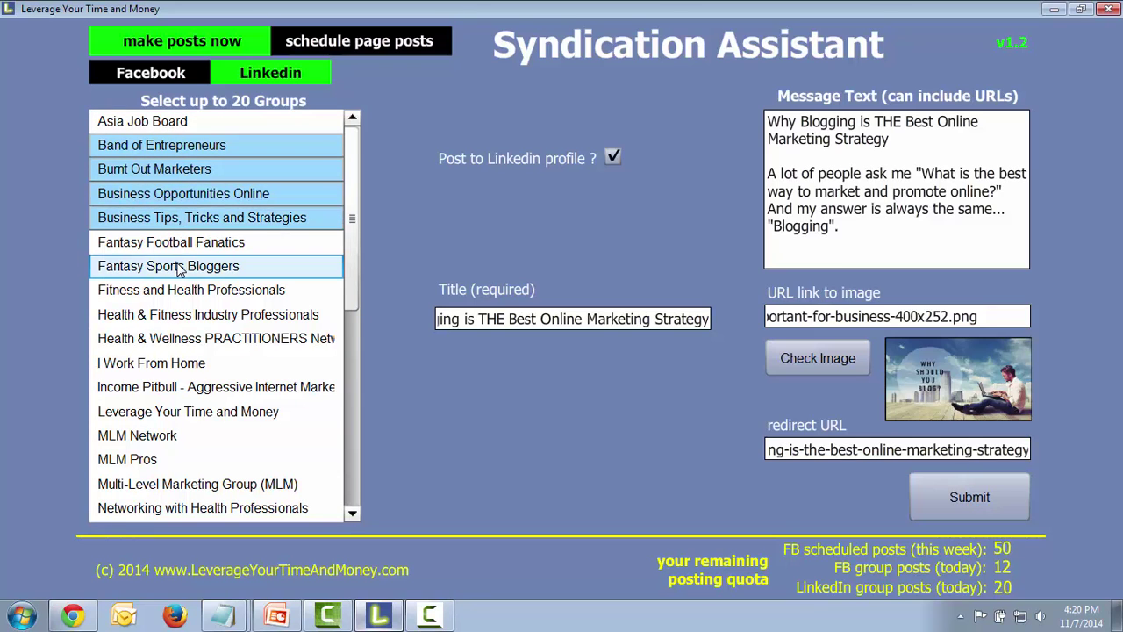
# Add the I Work From Home, MLM Network, MLM Pros and Multi-Level Marketing Group (MLM) groups to the selection
pyautogui.scroll(-6, 180, 268)
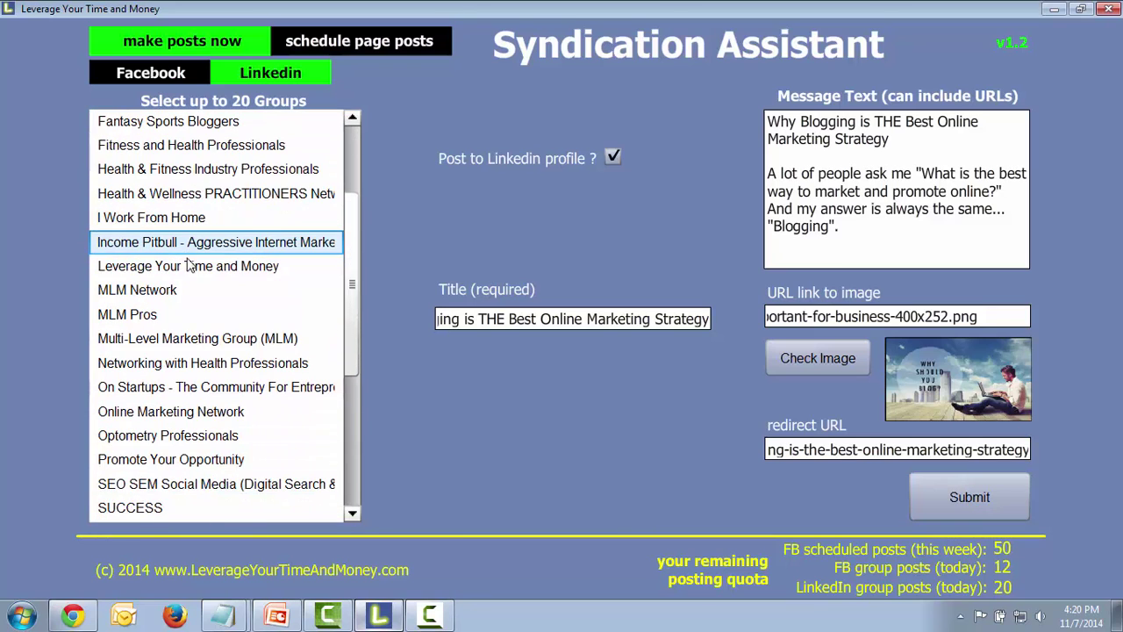
pyautogui.click(176, 218)
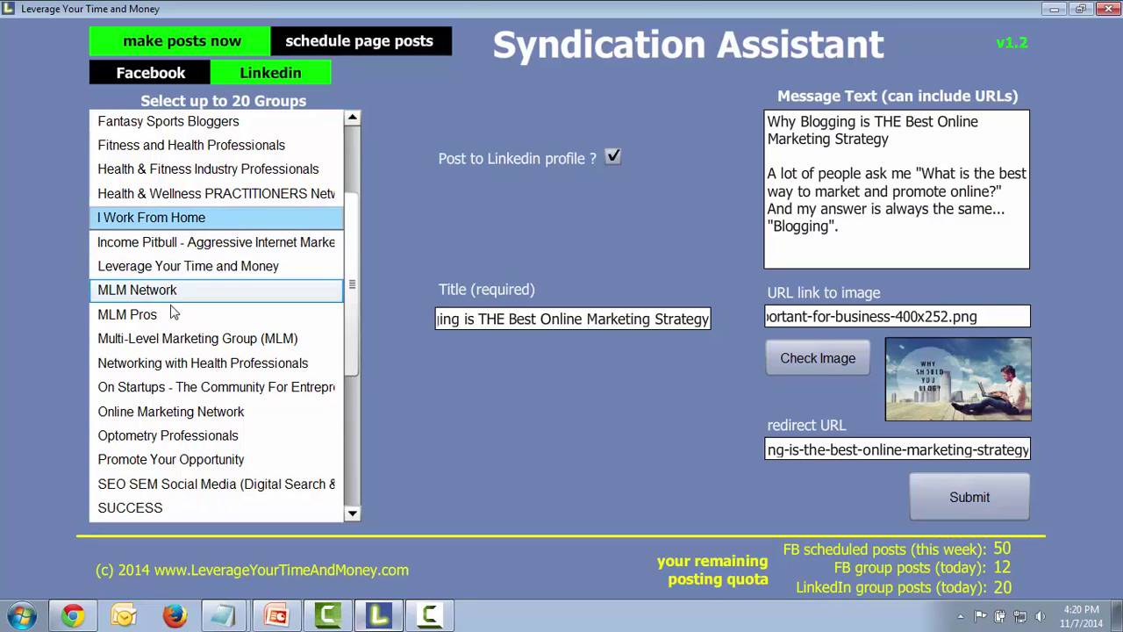
pyautogui.click(175, 289)
pyautogui.click(173, 313)
pyautogui.click(176, 338)
# Add Online Marketing Network, On Startups, SUCCESS, Small Business Marketing Network and Small Business Network for startups to the selected groups
pyautogui.scroll(-5, 197, 267)
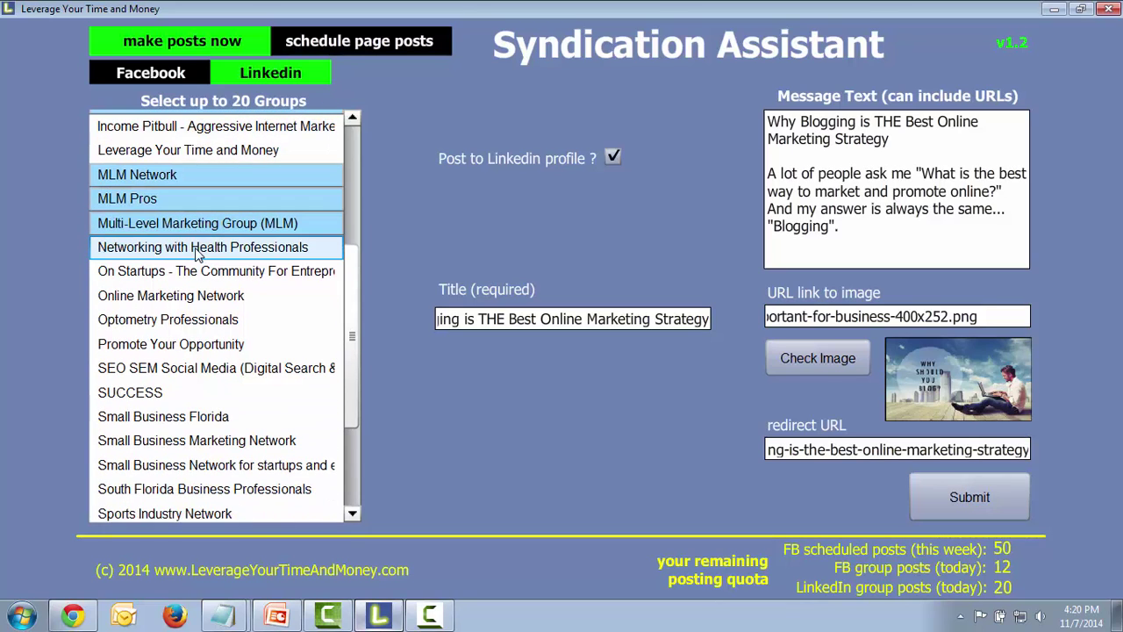
pyautogui.click(200, 295)
pyautogui.scroll(-1, 221, 246)
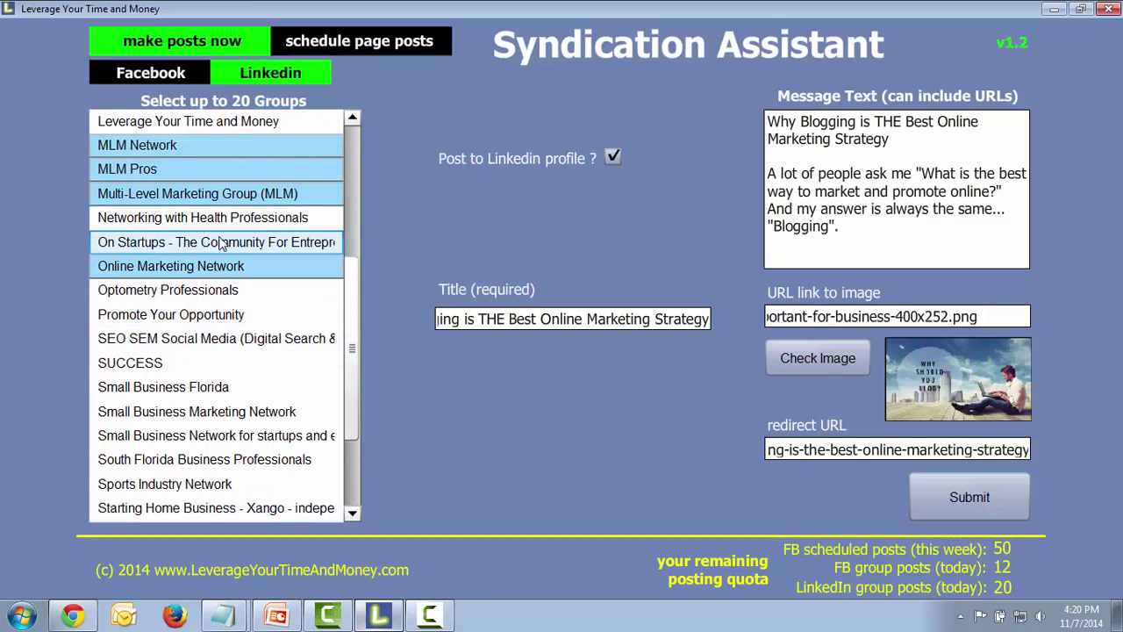
pyautogui.click(223, 242)
pyautogui.scroll(-5, 220, 228)
pyautogui.click(194, 246)
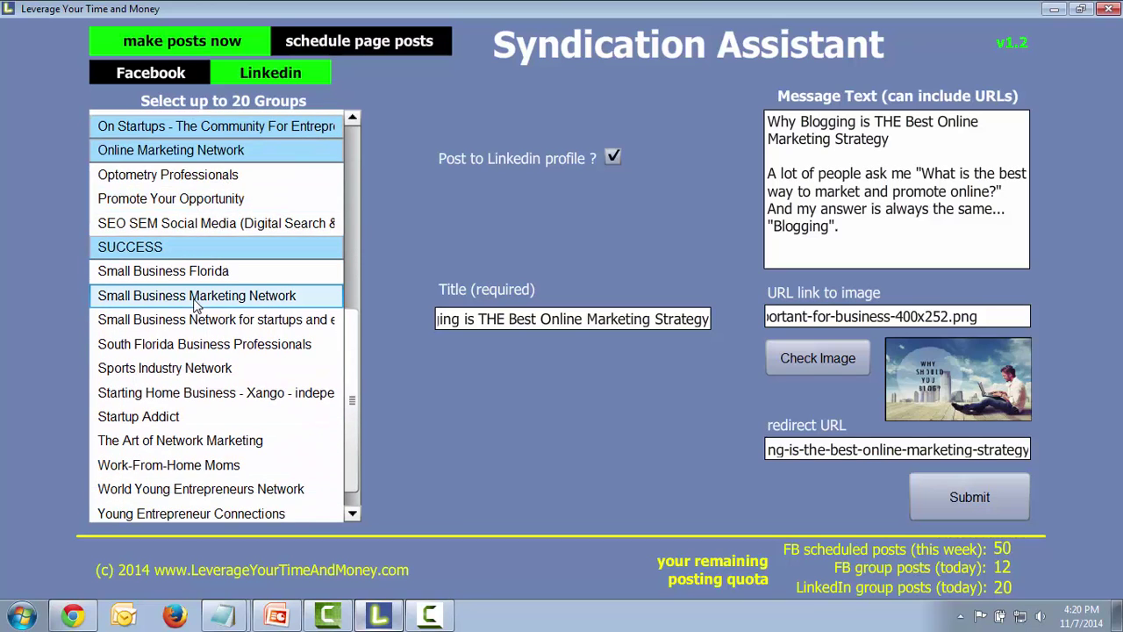
pyautogui.click(197, 298)
pyautogui.click(198, 321)
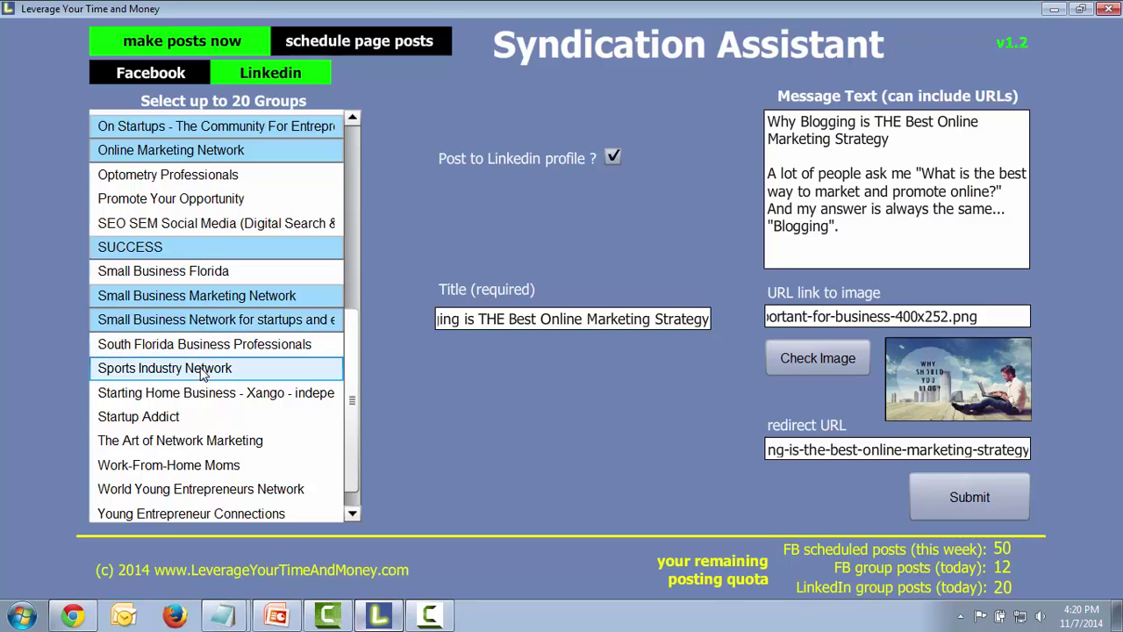
# Add Starting Home Business - Xango, The Art of Network Marketing, Work-From-Home Moms, World Young Entrepreneurs Network and Young Entrepreneur Connections to the selection
pyautogui.scroll(-1, 191, 336)
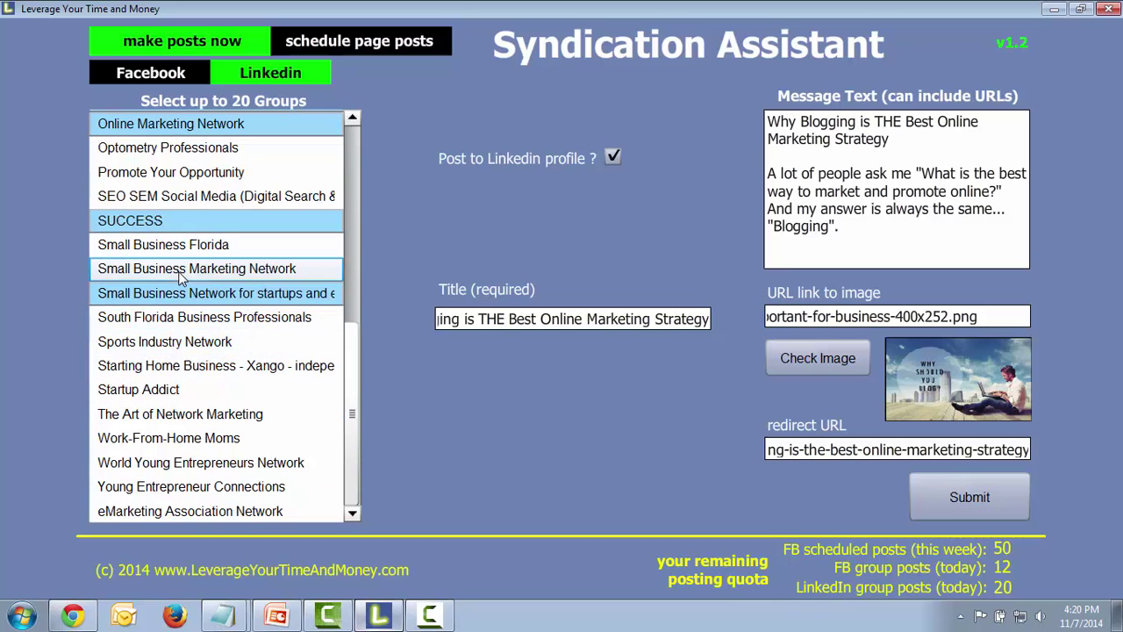
pyautogui.click(193, 367)
pyautogui.click(188, 414)
pyautogui.click(192, 438)
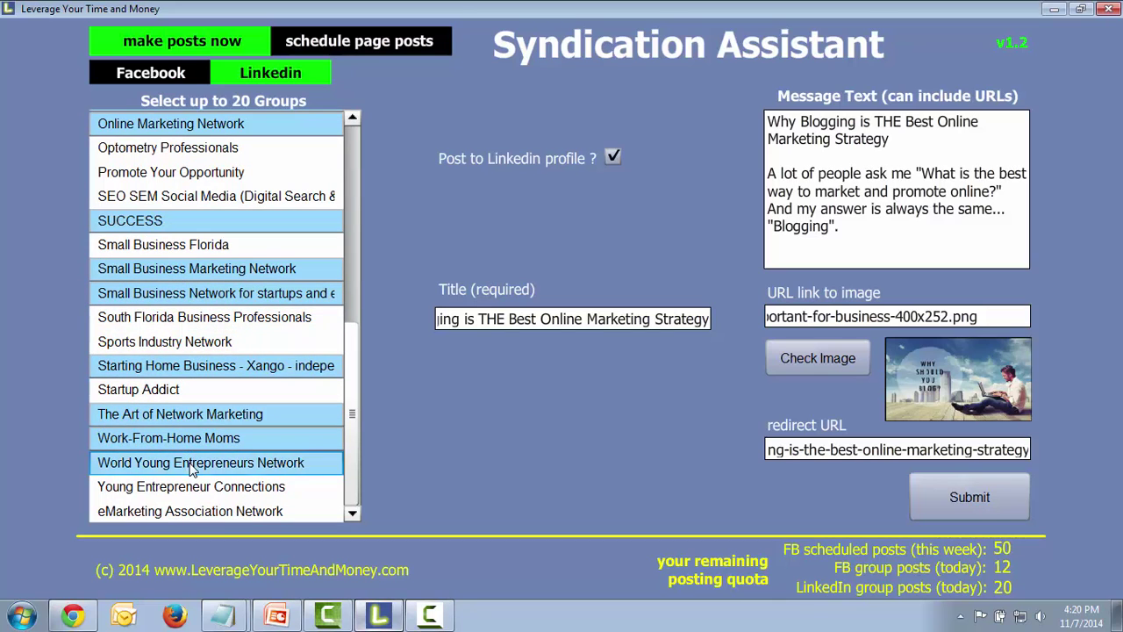
pyautogui.click(195, 464)
pyautogui.click(196, 488)
pyautogui.scroll(5, 251, 316)
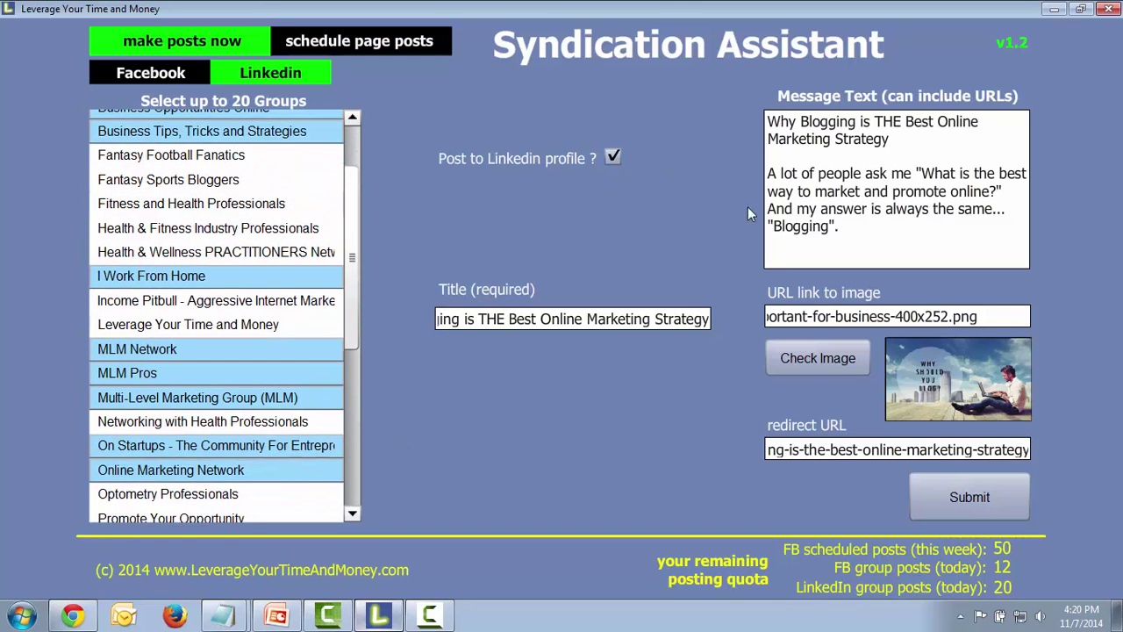
# Submit the blog post to the selected LinkedIn groups and profile, and try the first result link before returning to Syndication Assistant
pyautogui.click(974, 514)
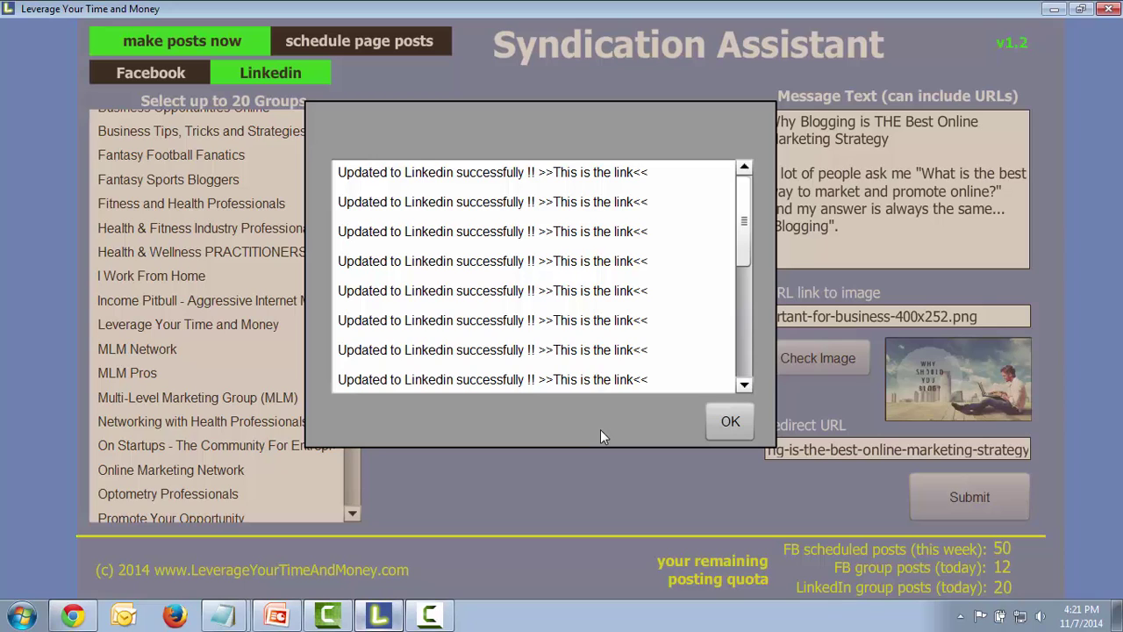
pyautogui.click(595, 176)
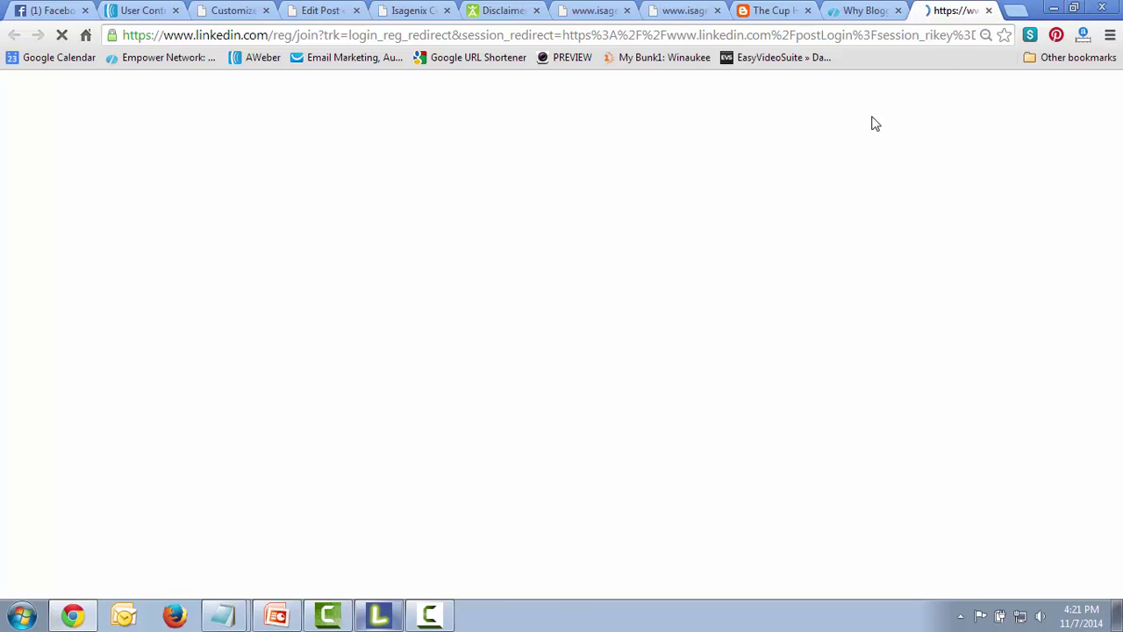
pyautogui.click(989, 11)
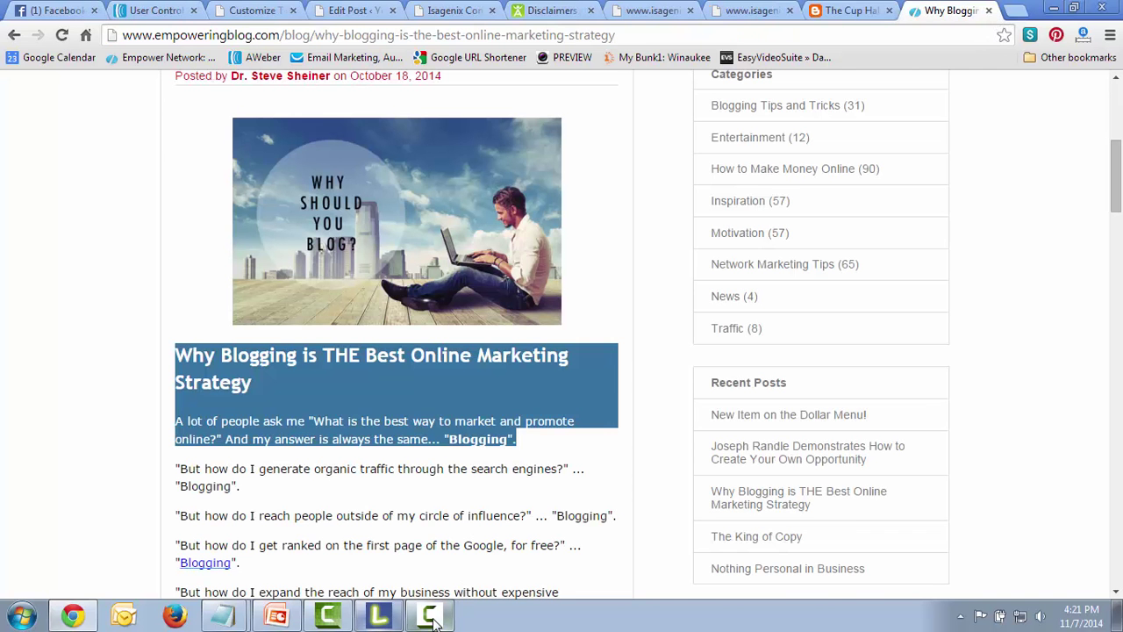
pyautogui.click(378, 616)
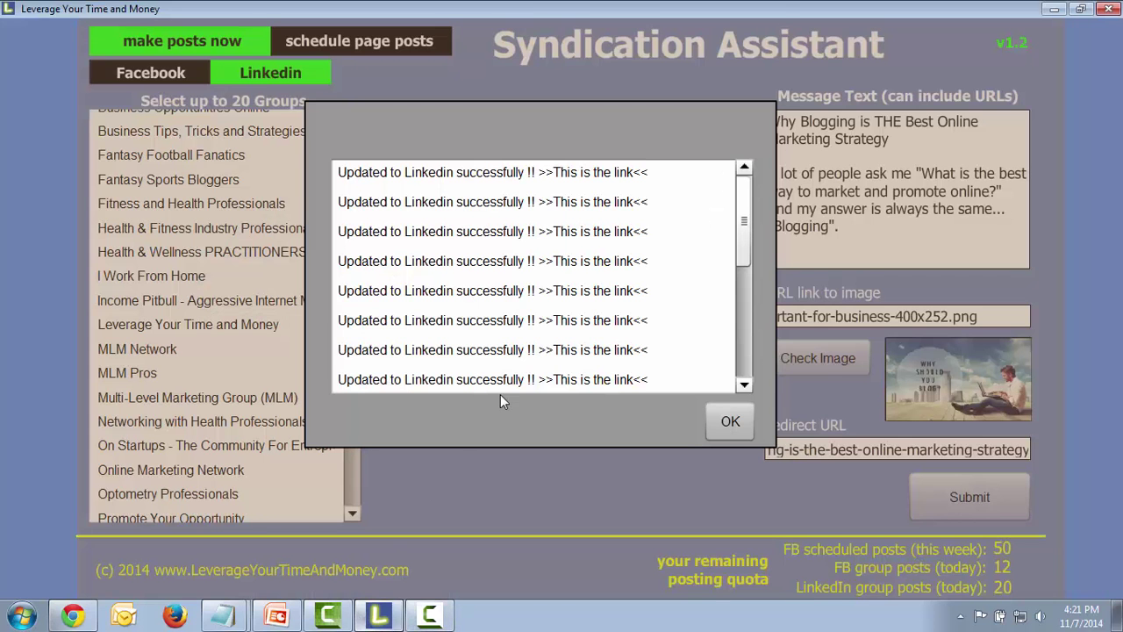
# View the submitted post through the second result link, and close the LinkedIn page and the results list
pyautogui.click(609, 207)
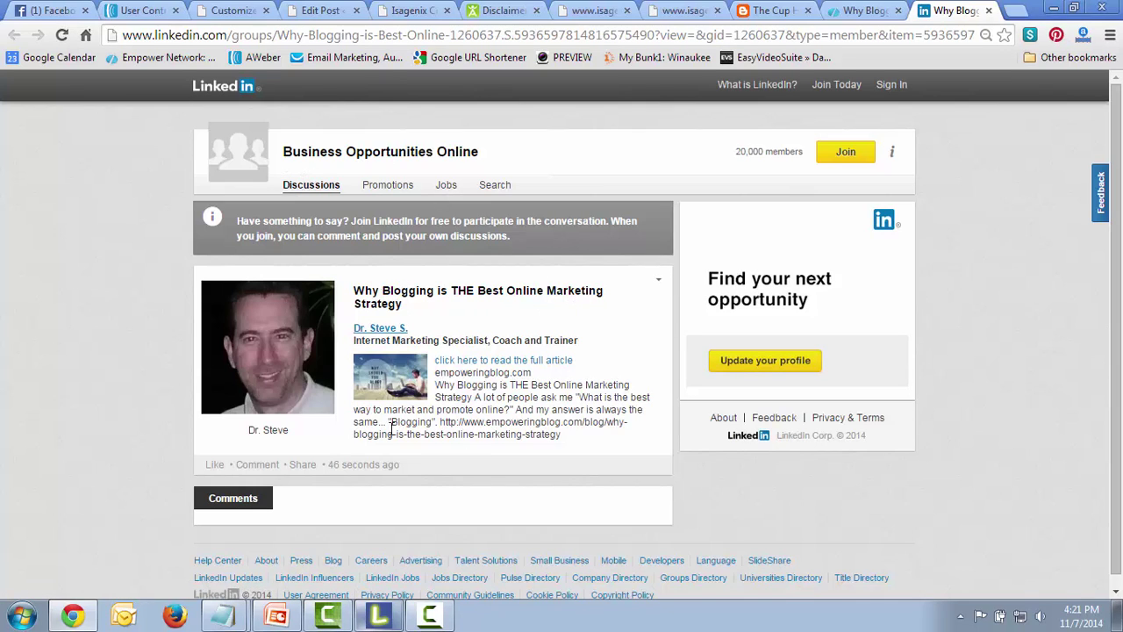
pyautogui.click(989, 10)
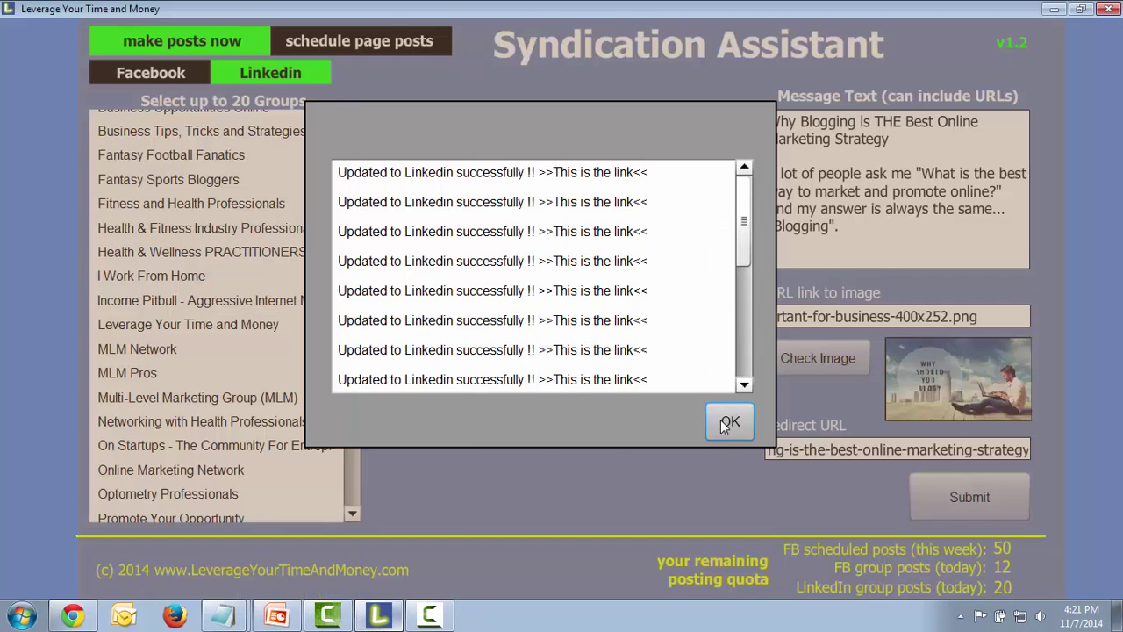
pyautogui.click(721, 420)
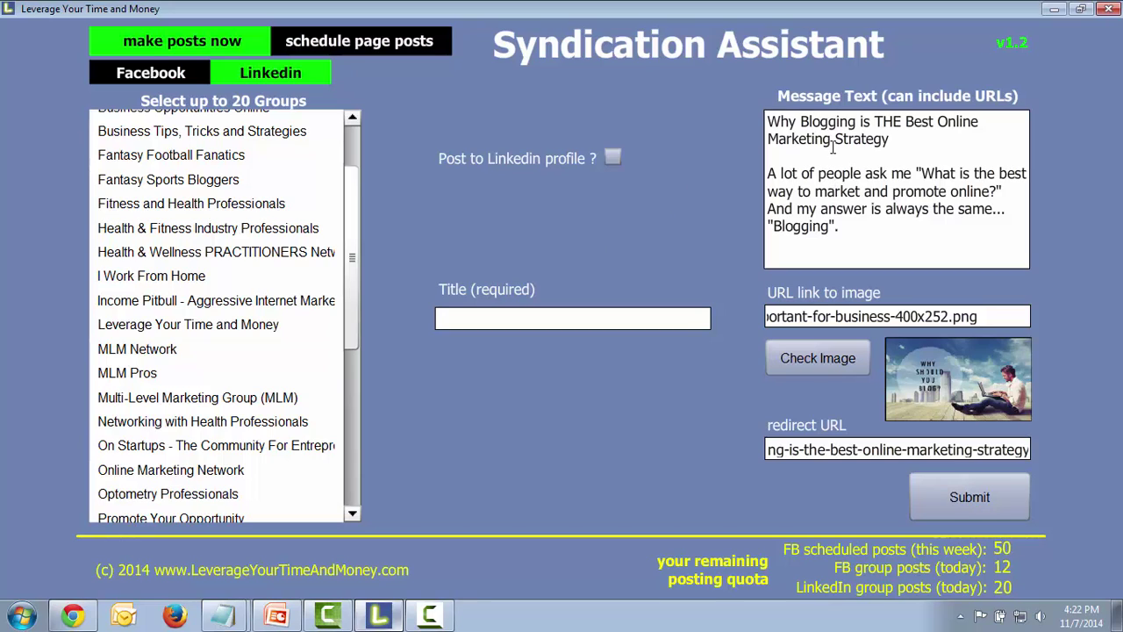
pyautogui.moveTo(830, 125); pyautogui.dragTo(834, 308)
pyautogui.click(819, 316)
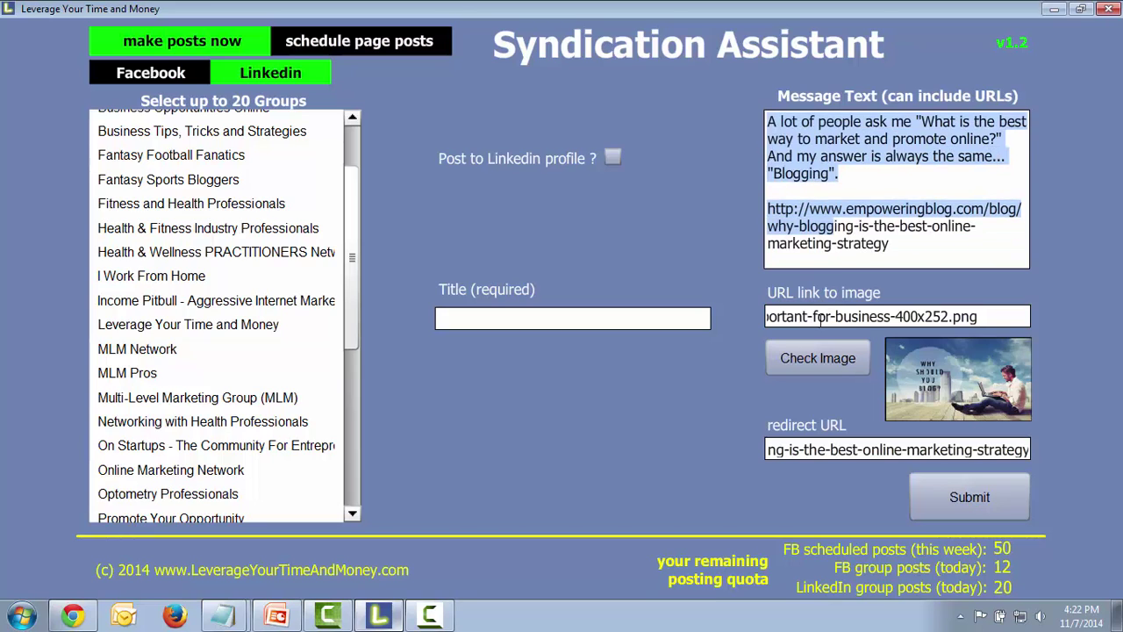
pyautogui.click(845, 450)
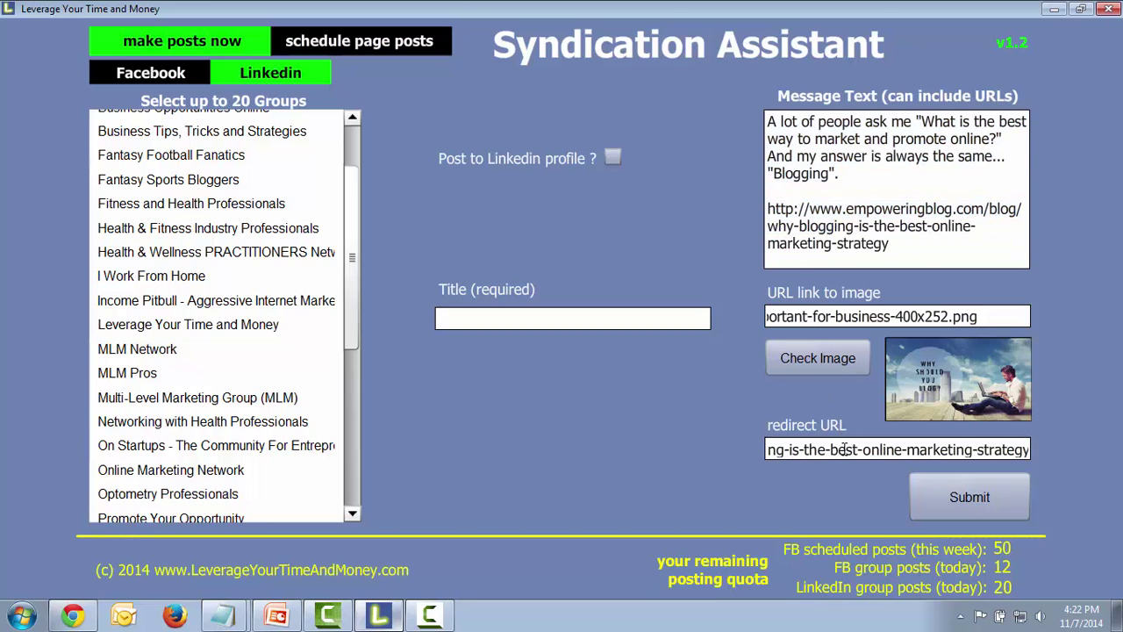